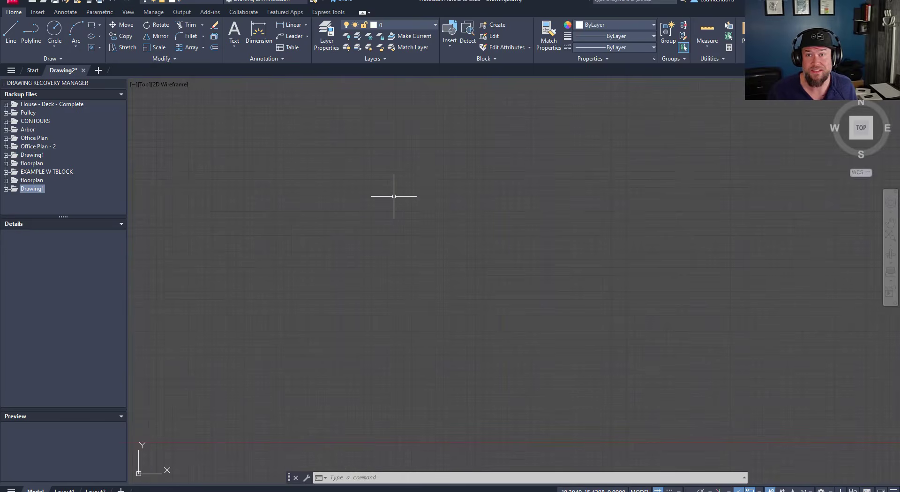
left_click(401, 217)
key("Escape")
key("Escape")
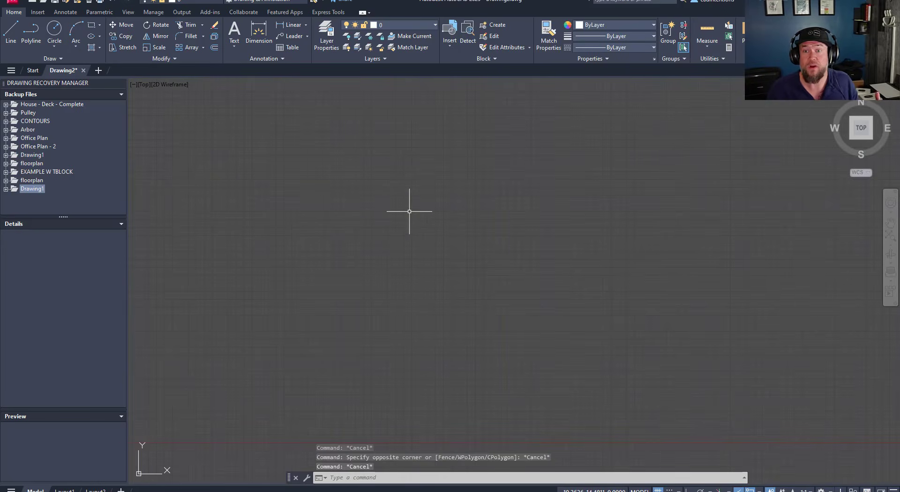
key("Escape")
key("Escape")
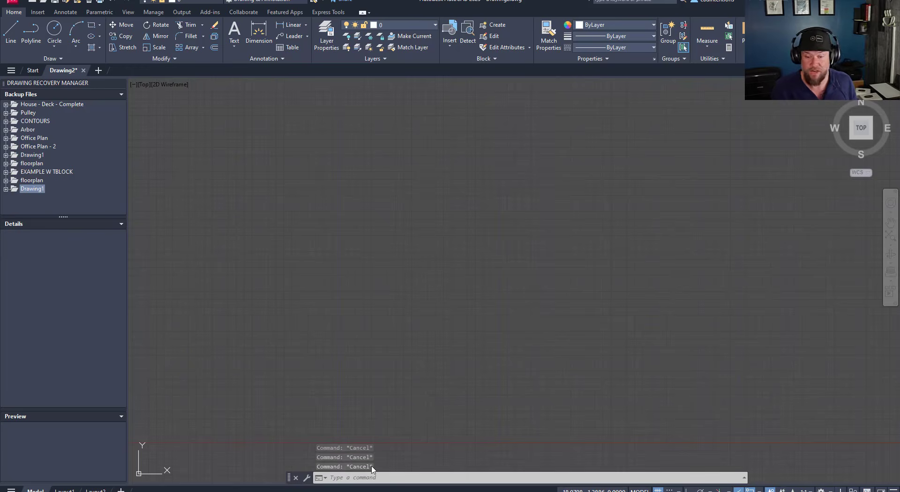
- Open the Drawing Recovery Manager with the DRAWINGRECOVERY command
type("DRAW")
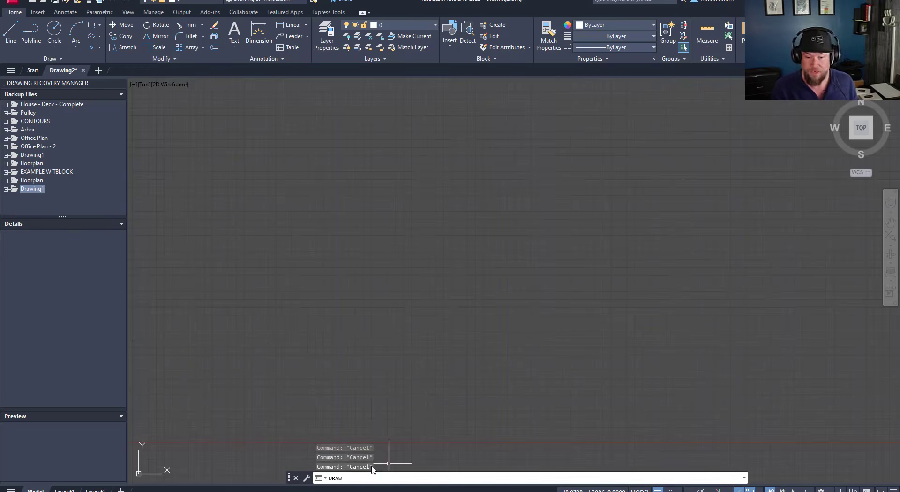
type("INGRECOVERY")
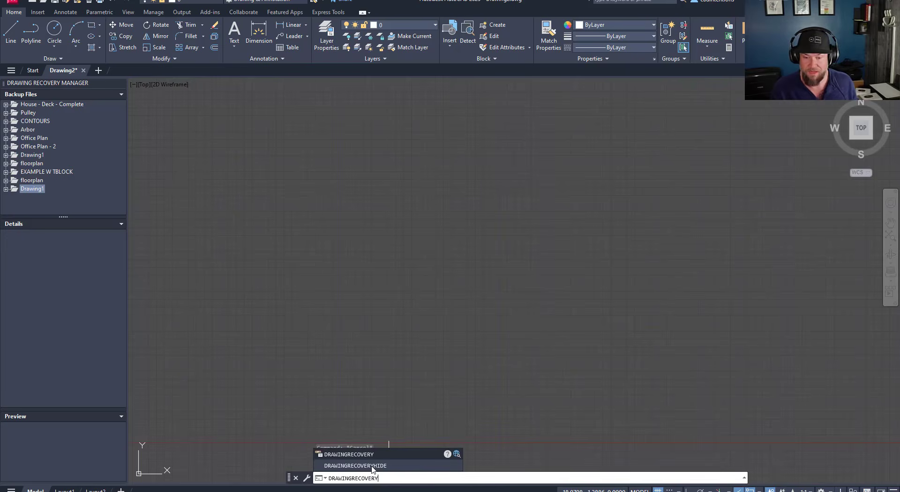
key("Return")
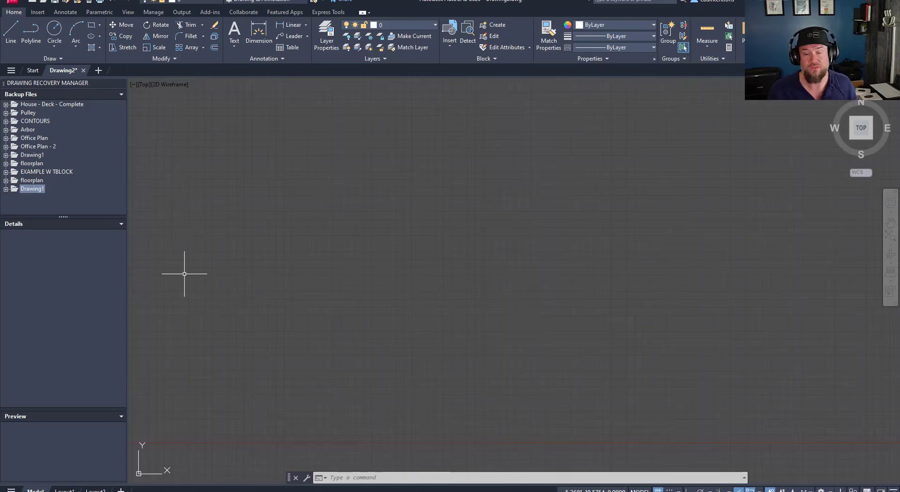
key("Escape")
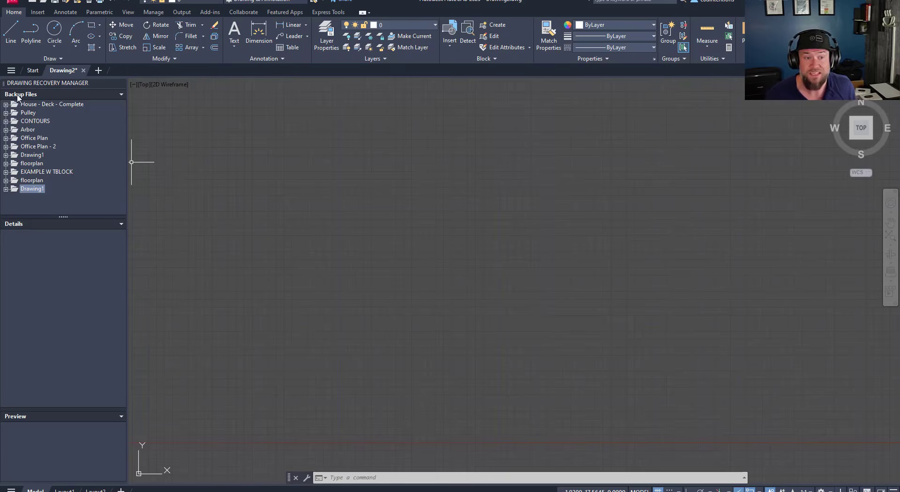
- Expand the last floorplan and Drawing1 backup entries and check the location and last-saved time of Drawing1.dwg
left_click(29, 190)
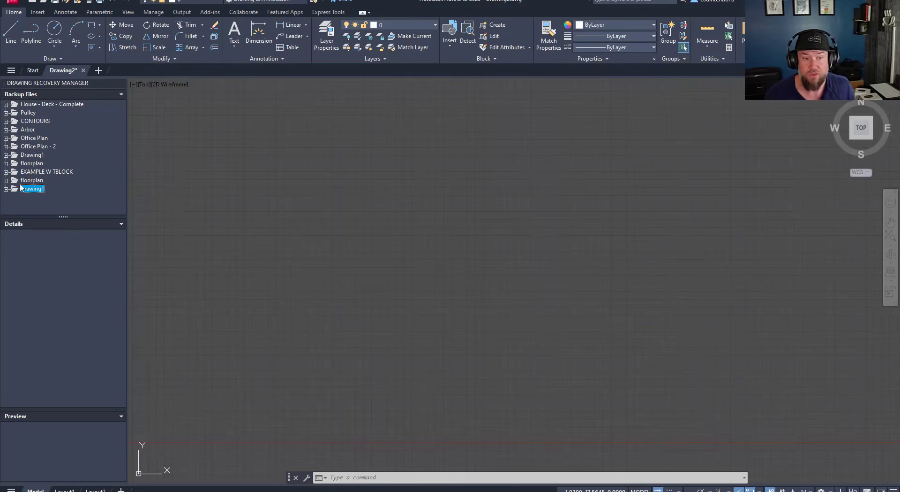
left_click(6, 180)
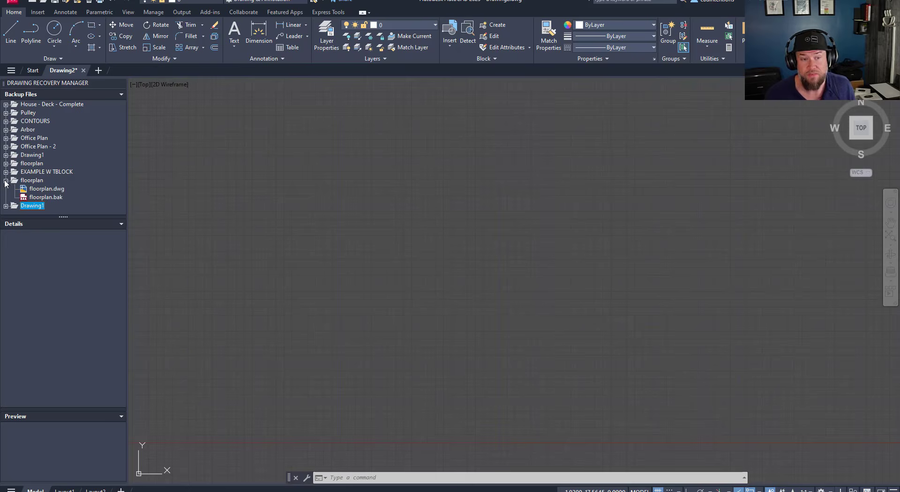
left_click(6, 205)
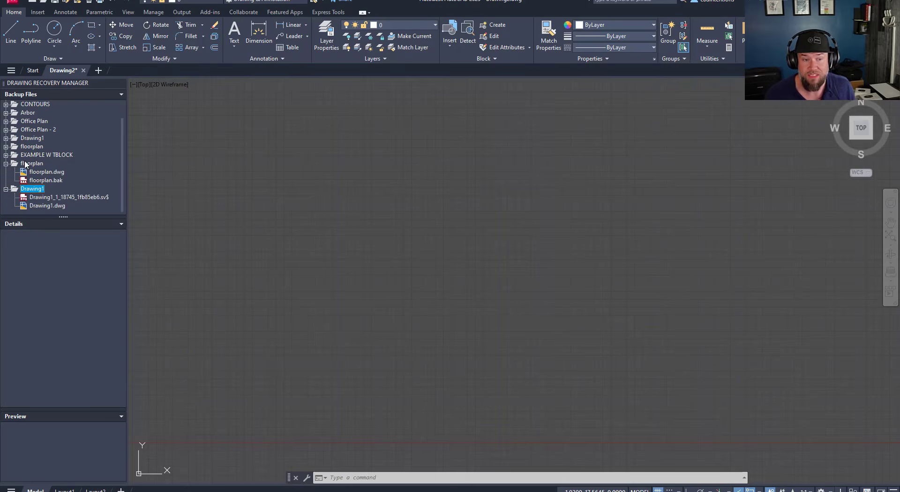
left_click(56, 207)
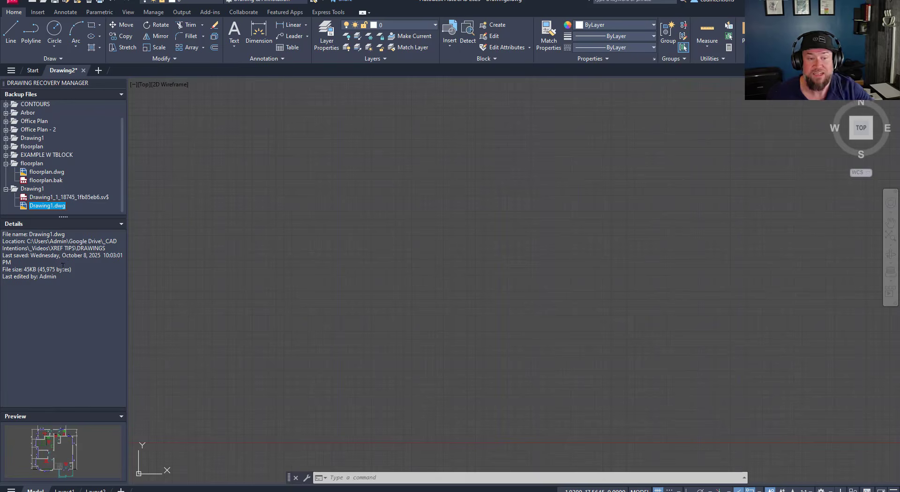
left_click(57, 286)
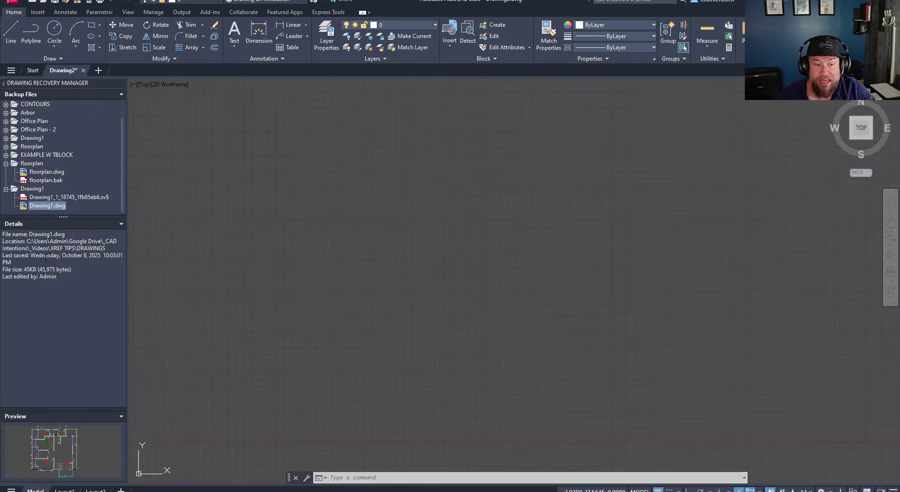
left_click_drag(46, 258, 83, 258)
left_click(83, 258)
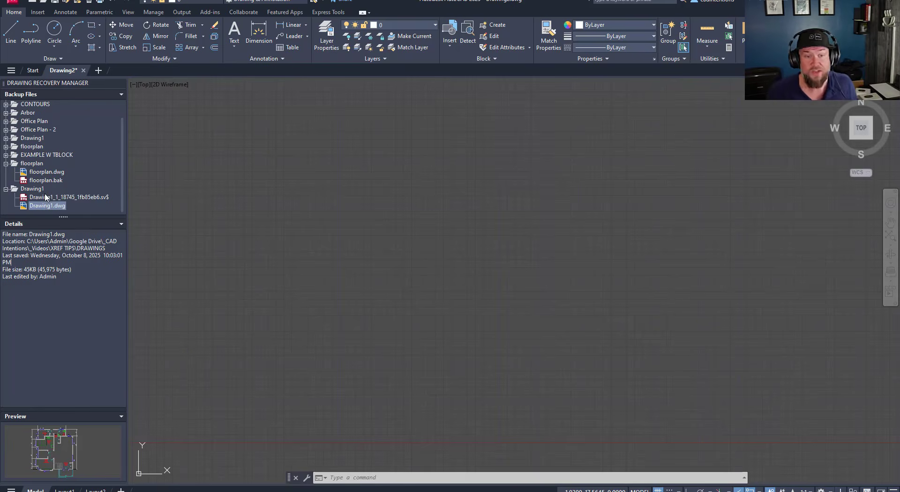
- Compare the details and preview of the Drawing1 autosave (.sv$) file with those of Drawing1.dwg
left_click(60, 198)
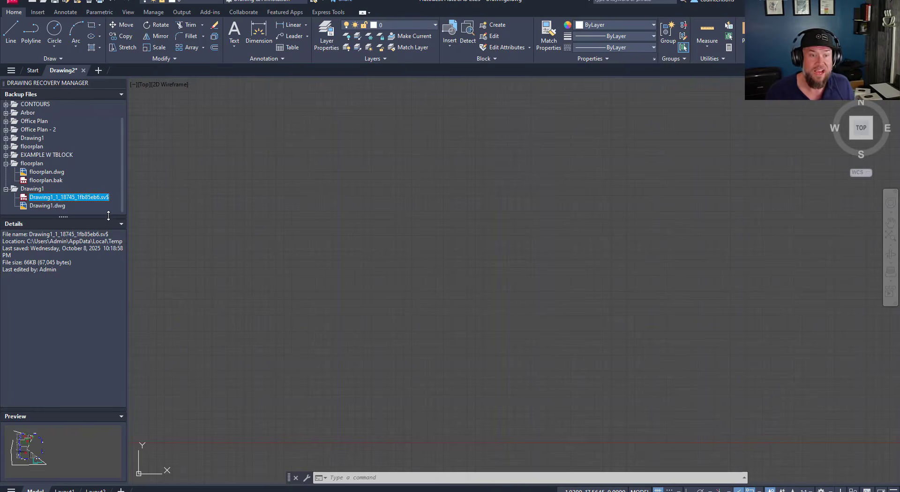
left_click(52, 204)
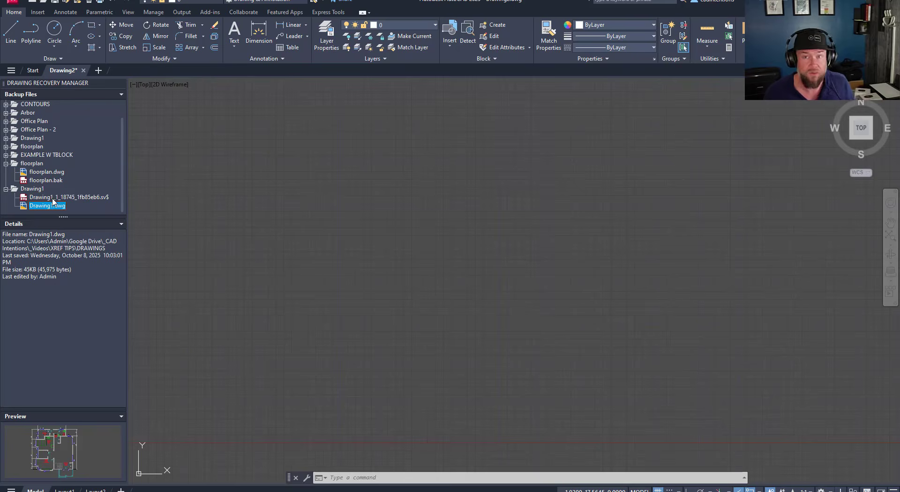
left_click(52, 198)
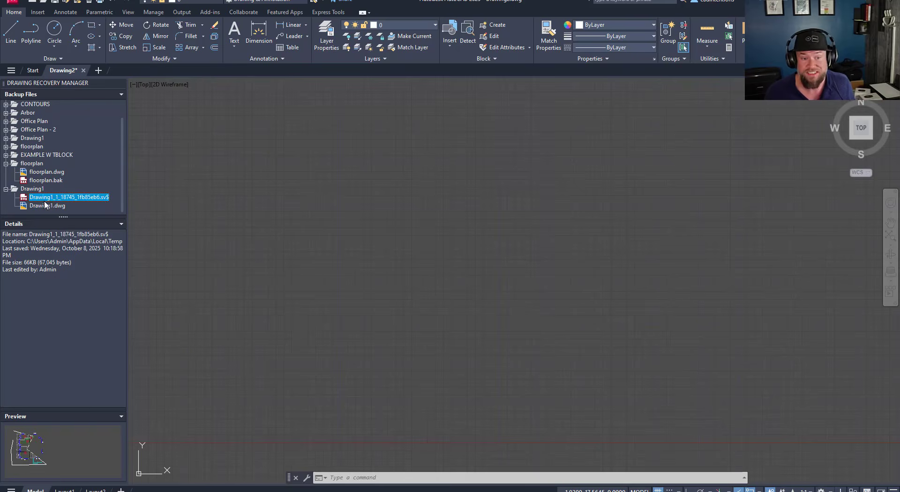
right_click(44, 199)
left_click(65, 205)
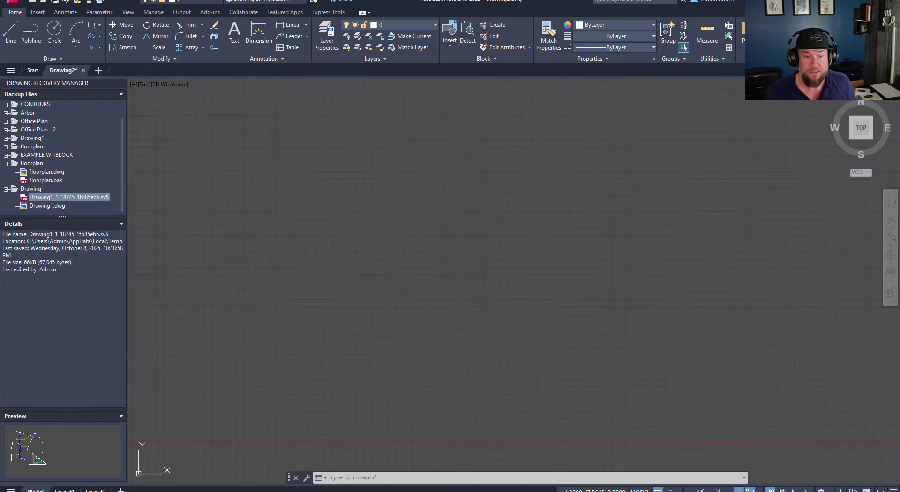
- Open Drawing1.dwg from the Drawing1 backup entry in the Drawing Recovery Manager
left_click(44, 207)
right_click(58, 203)
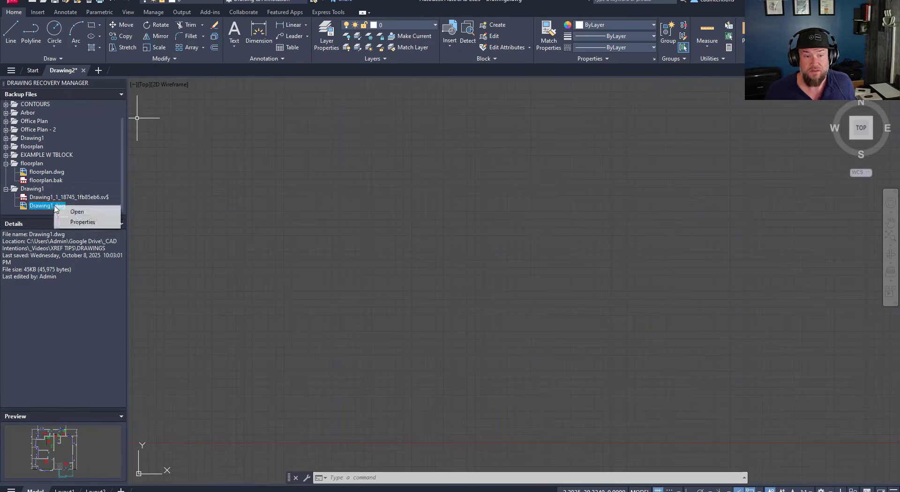
left_click(74, 212)
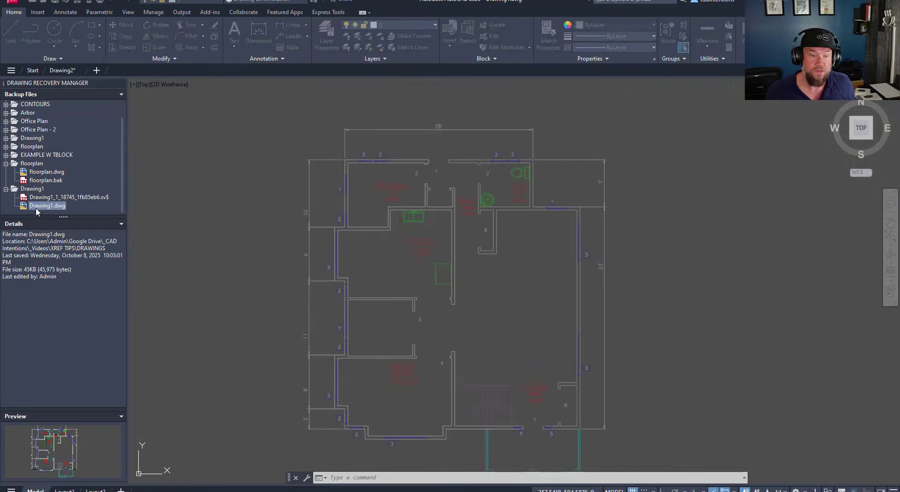
key("Return")
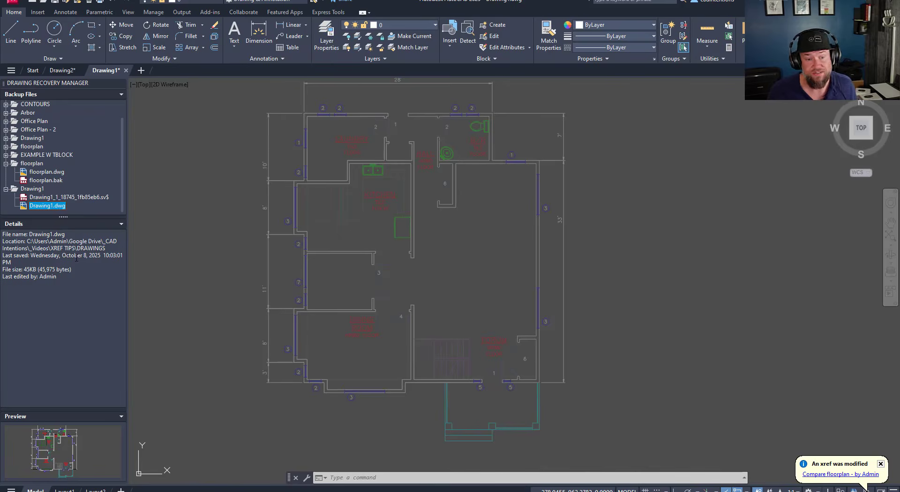
- Expand the EXAMPLE W TBLOCK, upper floorplan, upper Drawing1 and Office Plan - 2 entries to examine their backup files
left_click(6, 154)
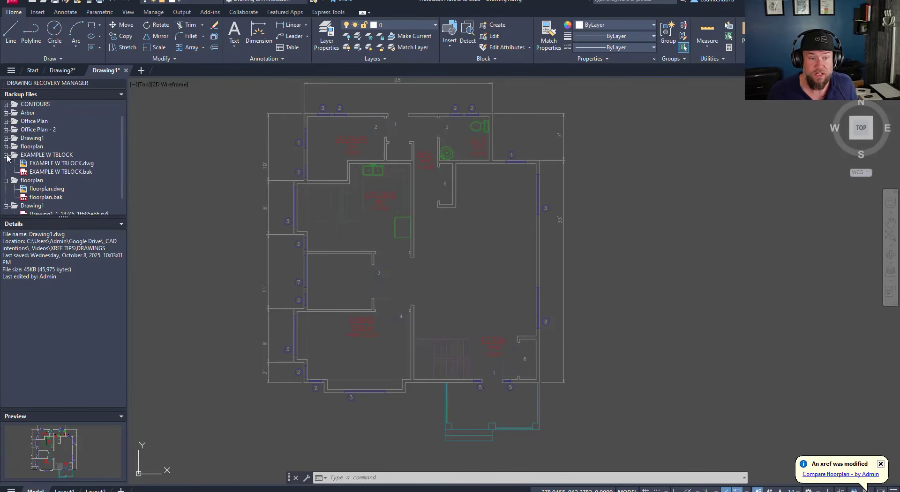
left_click(6, 146)
left_click(5, 138)
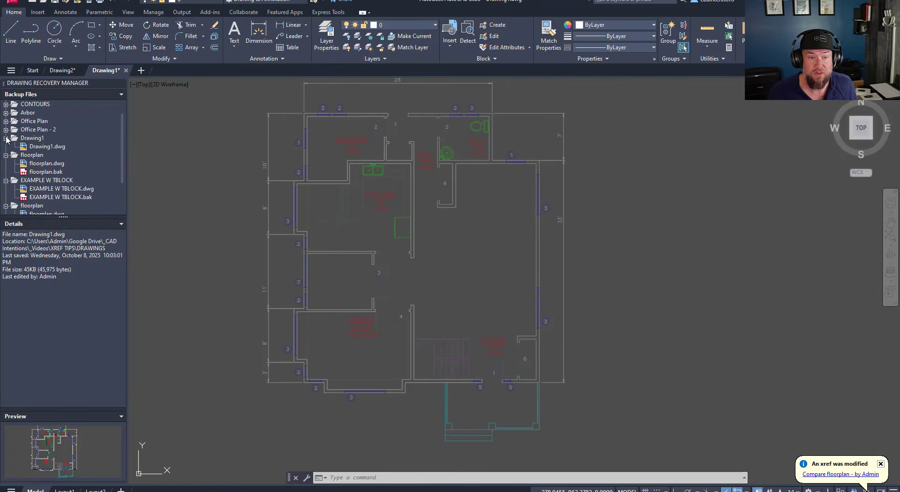
left_click(6, 129)
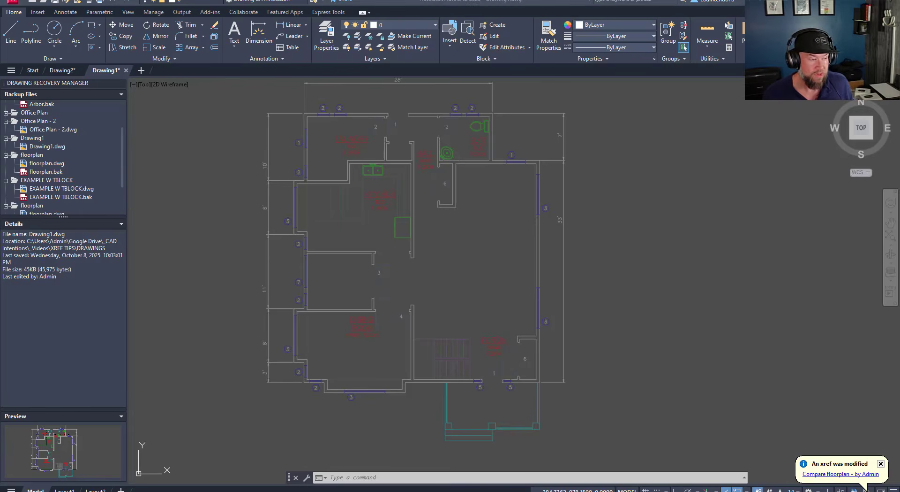
- Switch to the DRAWINGS folder in File Explorer and locate floorplan.dwg and its backup floorplan.bak
left_click_drag(0, 135, 325, 97)
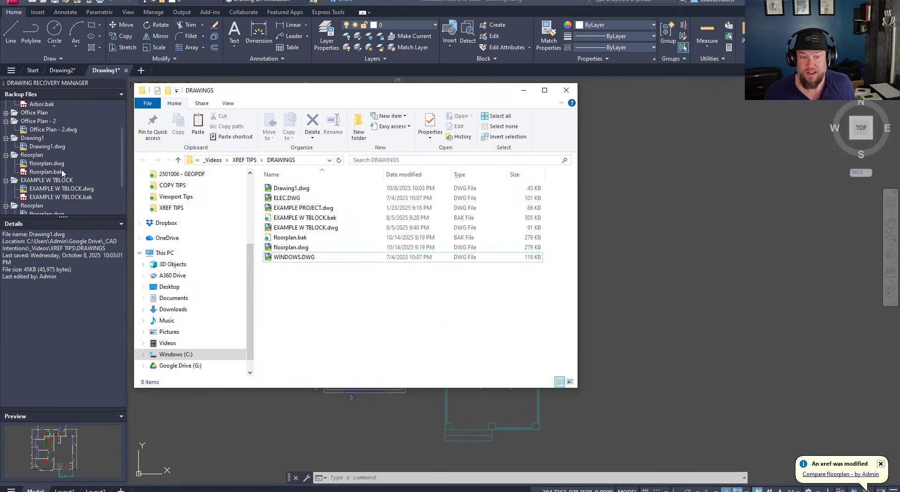
left_click(305, 247)
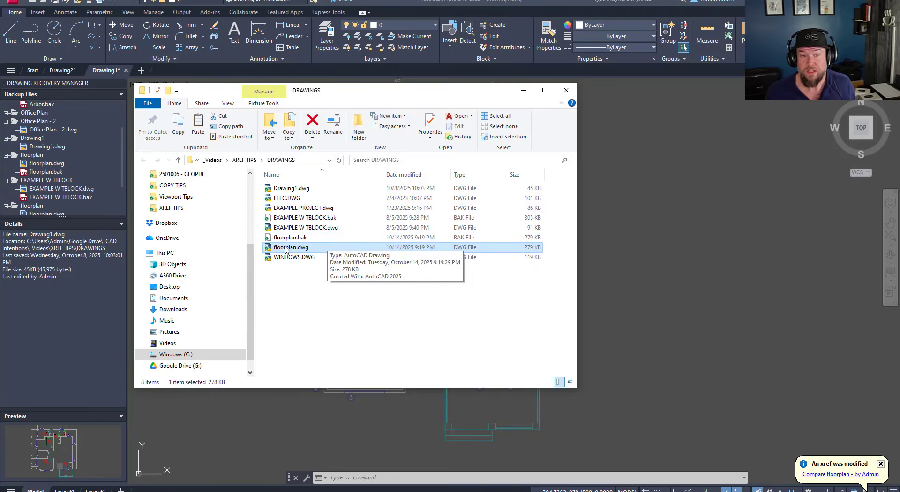
left_click(295, 247)
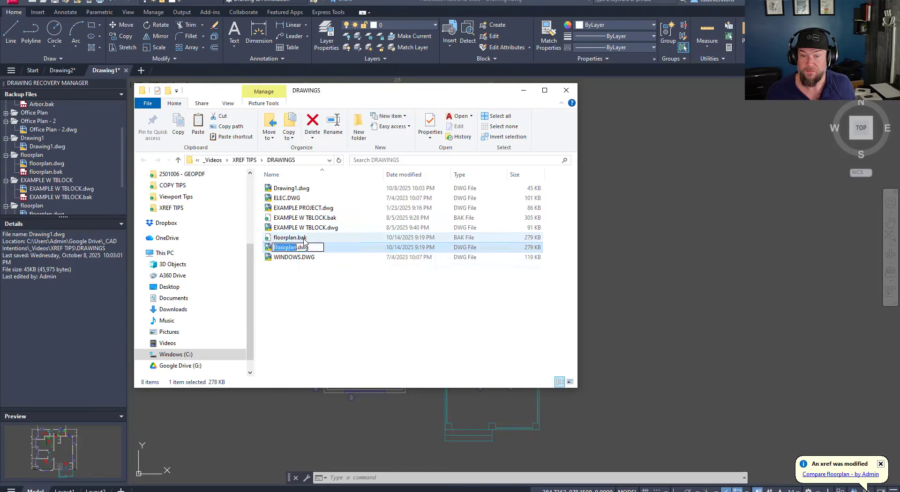
left_click(302, 239)
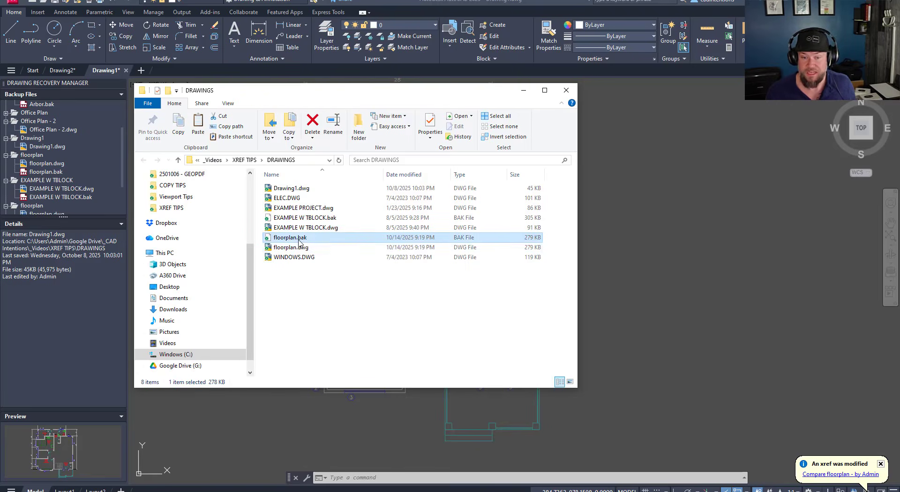
left_click(299, 240)
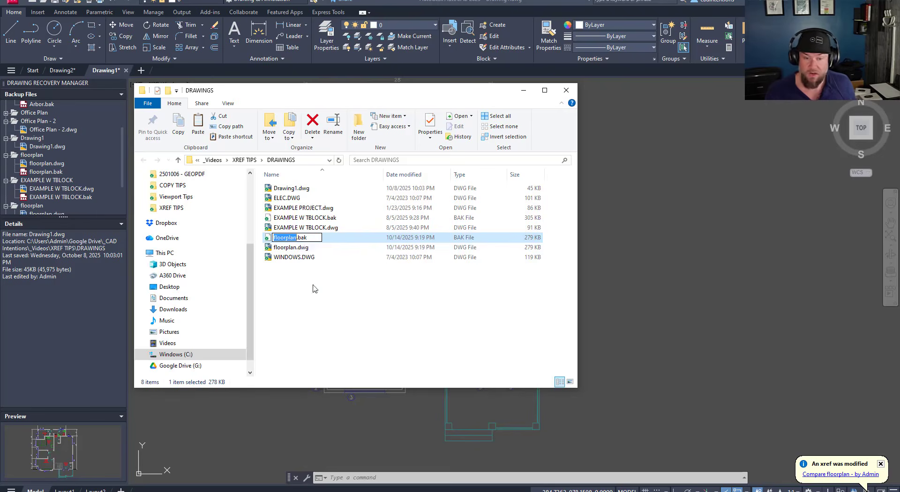
key("Escape")
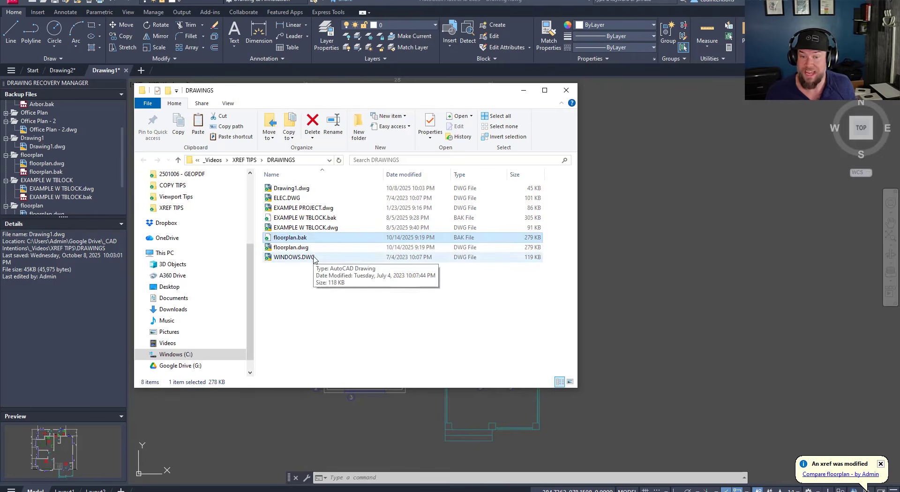
- Rename floorplan.bak to floorplan-backup.DWG and accept the file extension change
left_click(309, 240)
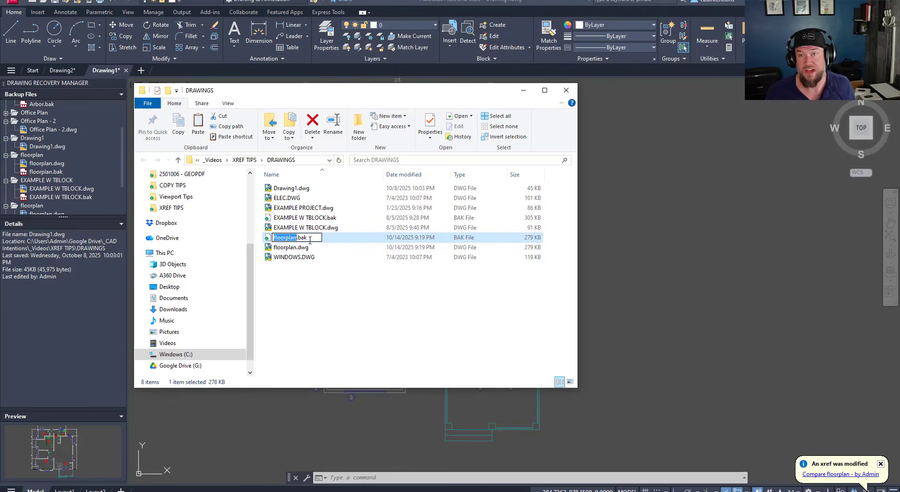
left_click(306, 238)
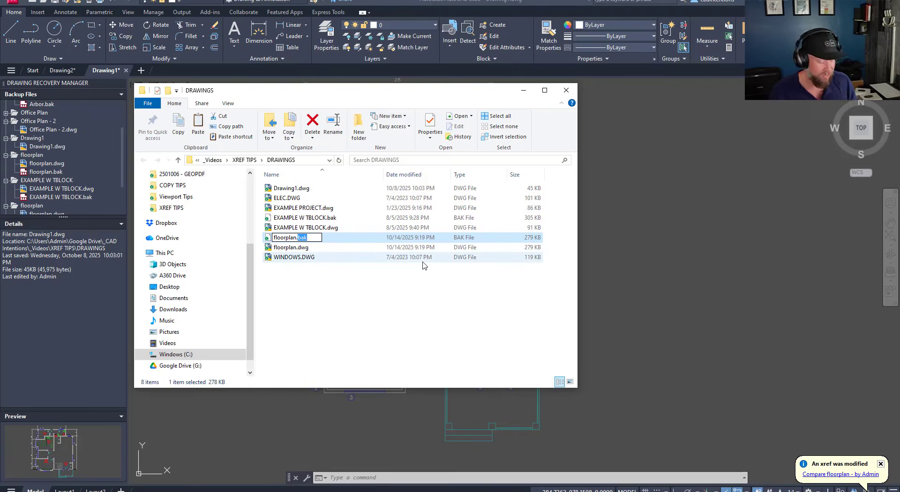
type("DWG")
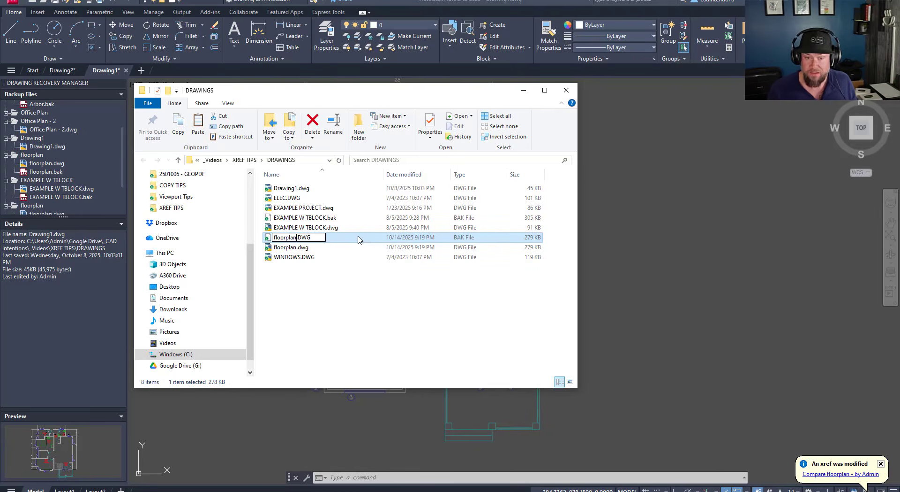
type("-back")
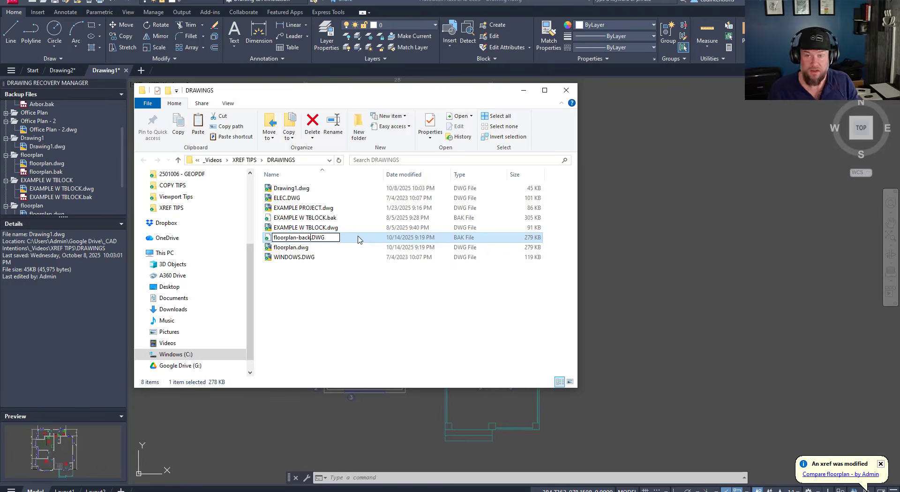
type("up")
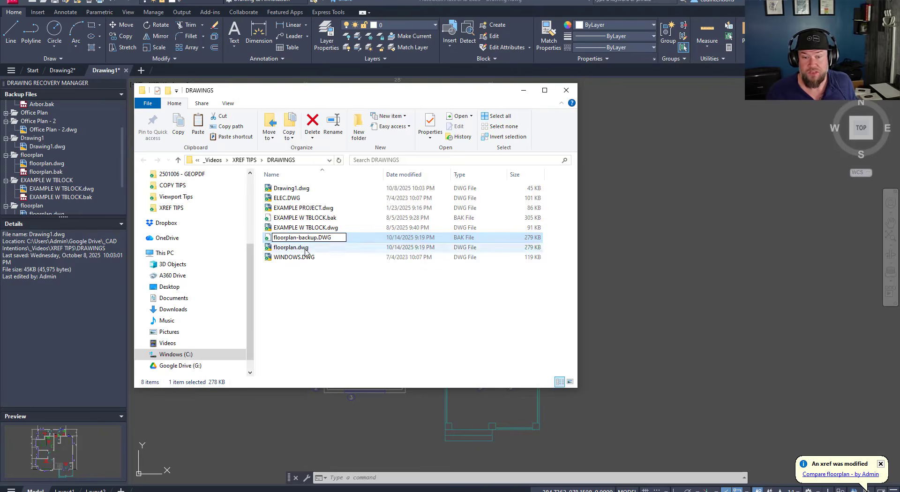
left_click(304, 278)
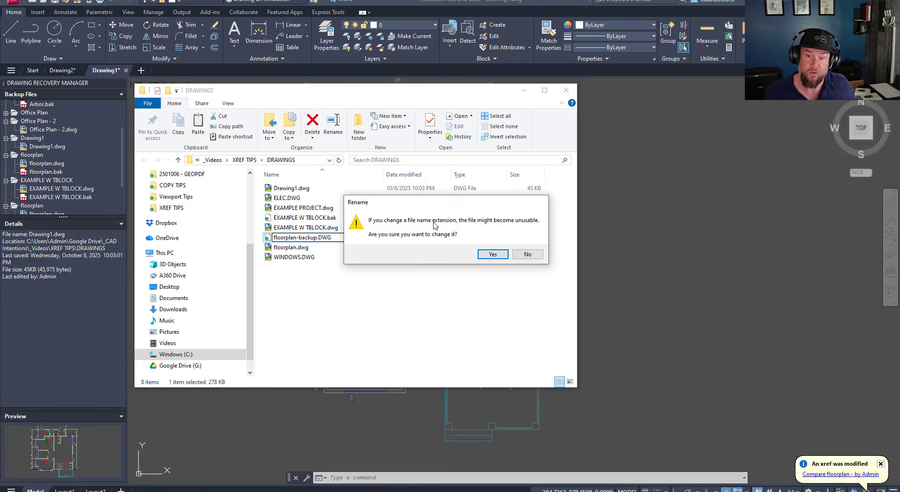
left_click(490, 255)
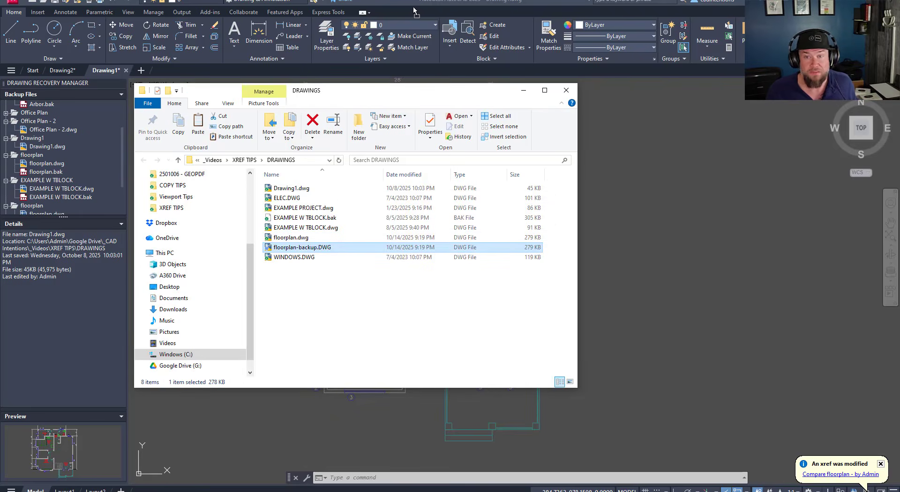
- Open the renamed backup floorplan-backup.DWG from the DRAWINGS folder as its own drawing in AutoCAD and view the floor plan
left_click_drag(420, 4, 420, 4)
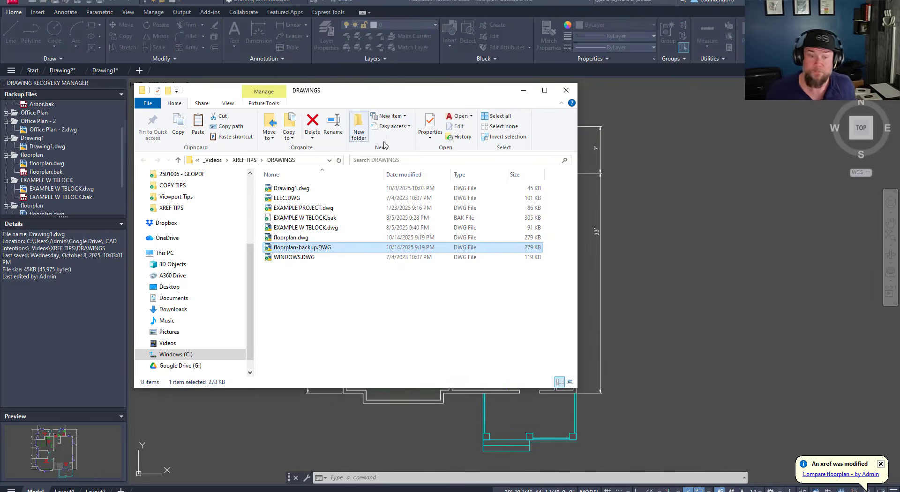
left_click(666, 207)
key("Return")
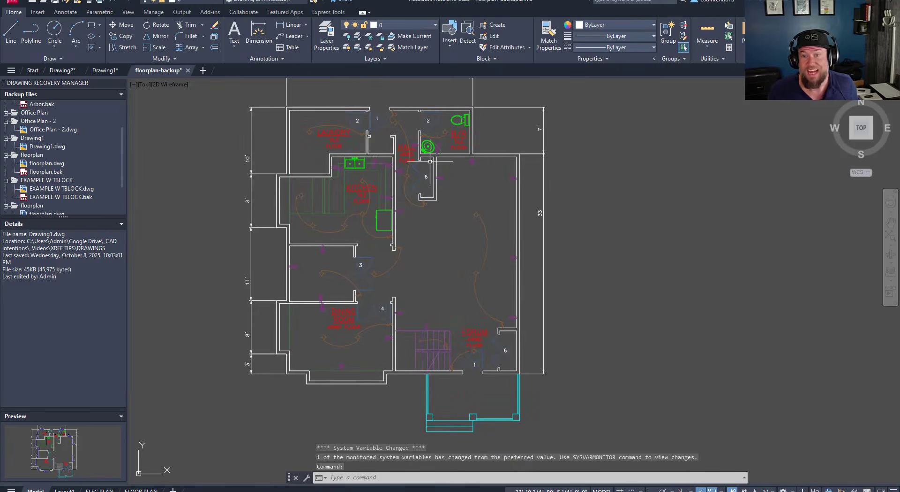
middle_click_drag(475, 215, 527, 242)
key("Escape")
key("Escape")
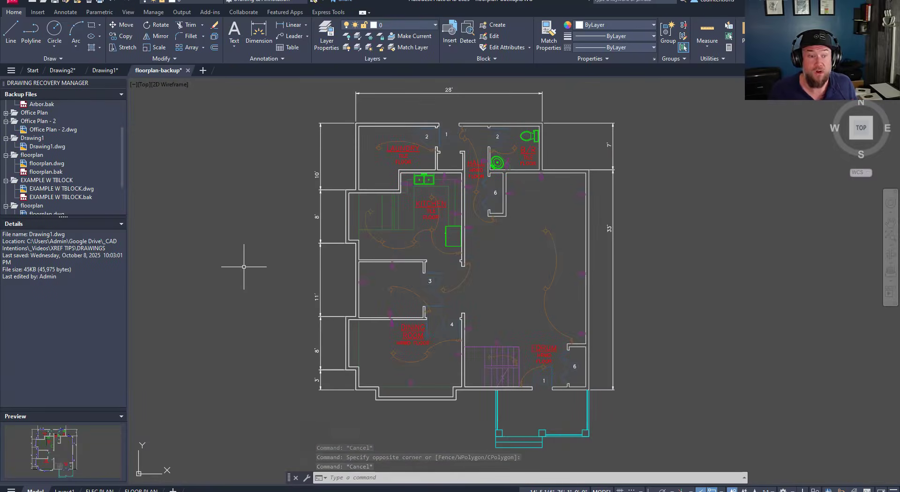
key("Escape")
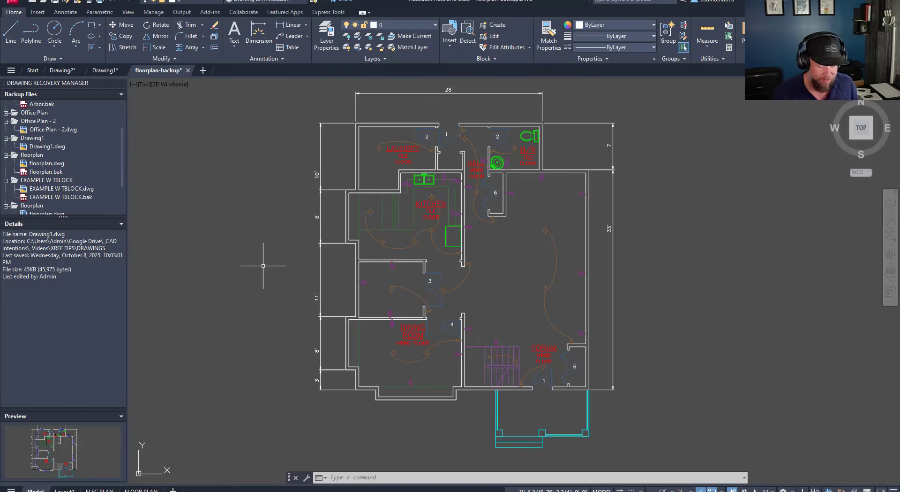
- Open the Options dialog's file-saving settings and review the automatic save option and its minutes between saves
type("options")
key("Return")
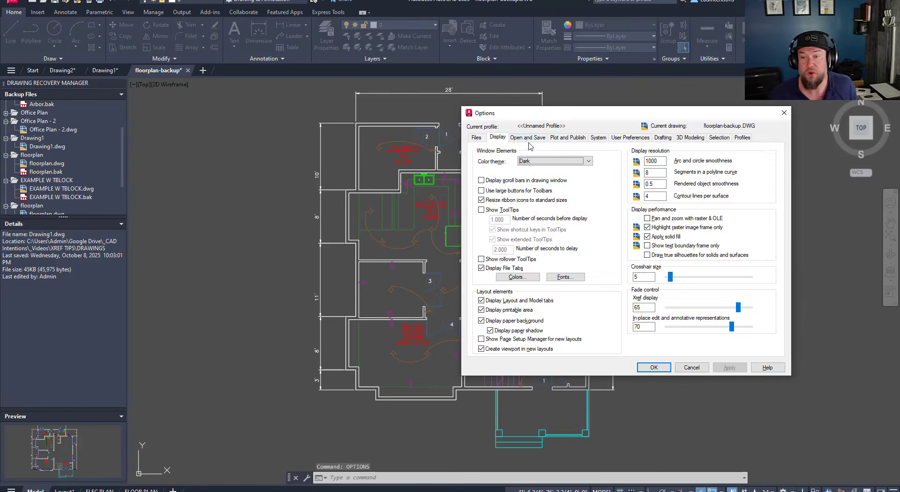
left_click(528, 137)
left_click_drag(588, 114, 313, 92)
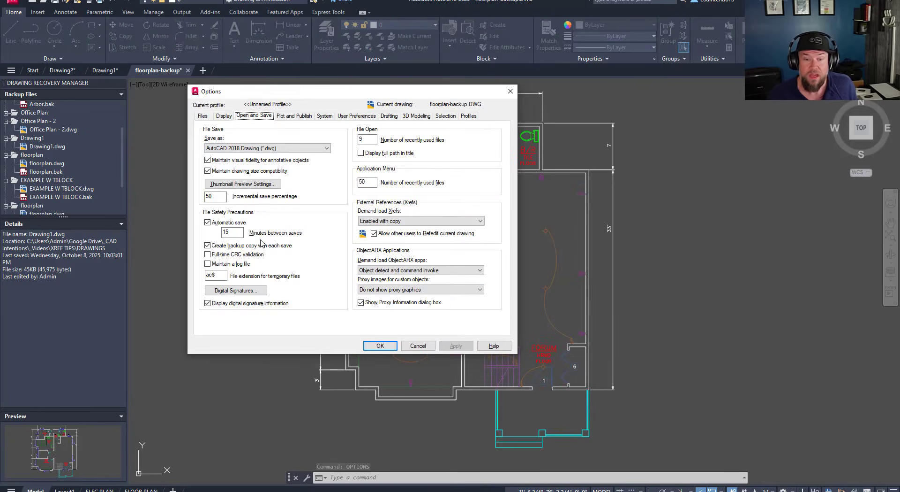
left_click(208, 223)
left_click(207, 223)
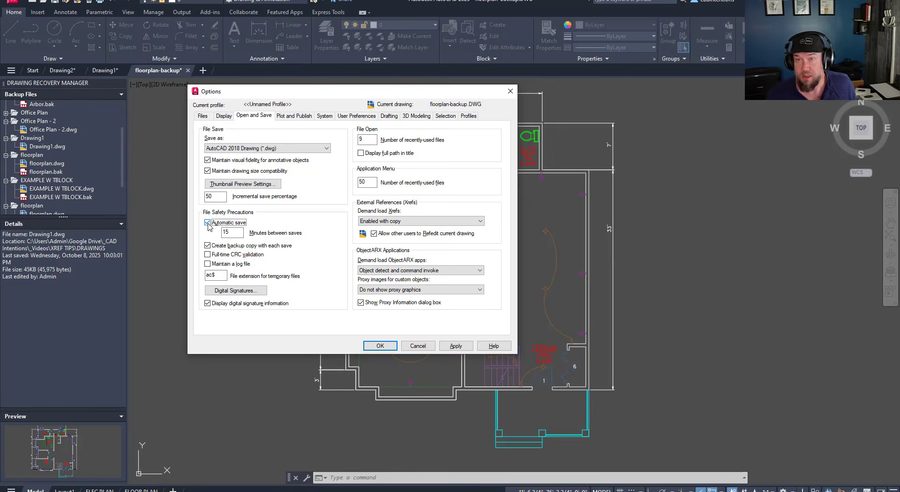
double_click(234, 232)
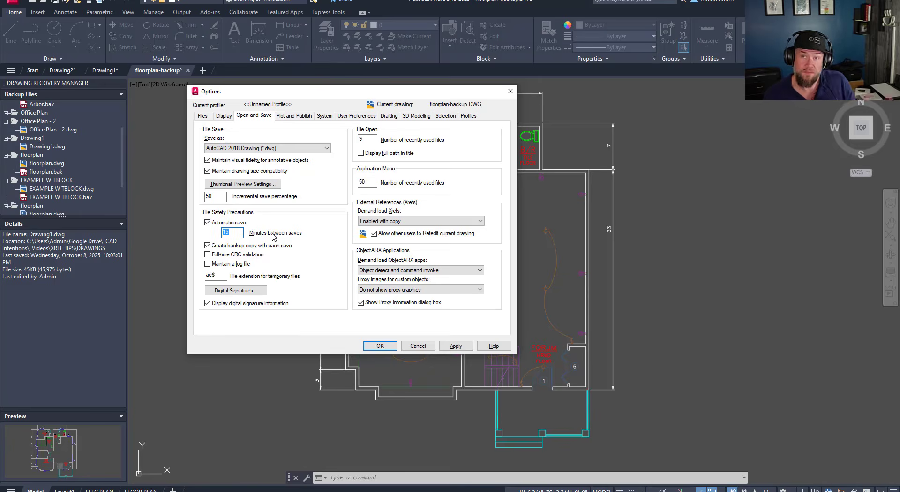
left_click(235, 232)
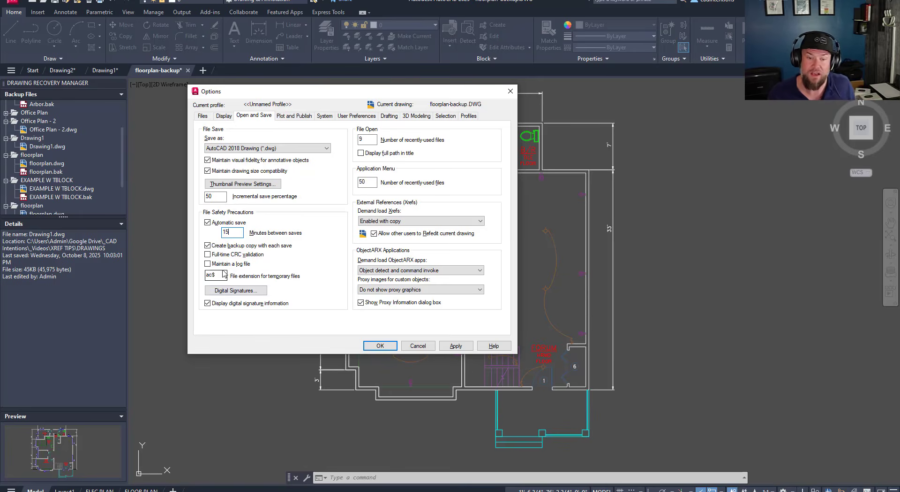
- Stay in the Options dialog without saving or discarding changes and review the file extension for temporary files
key("Escape")
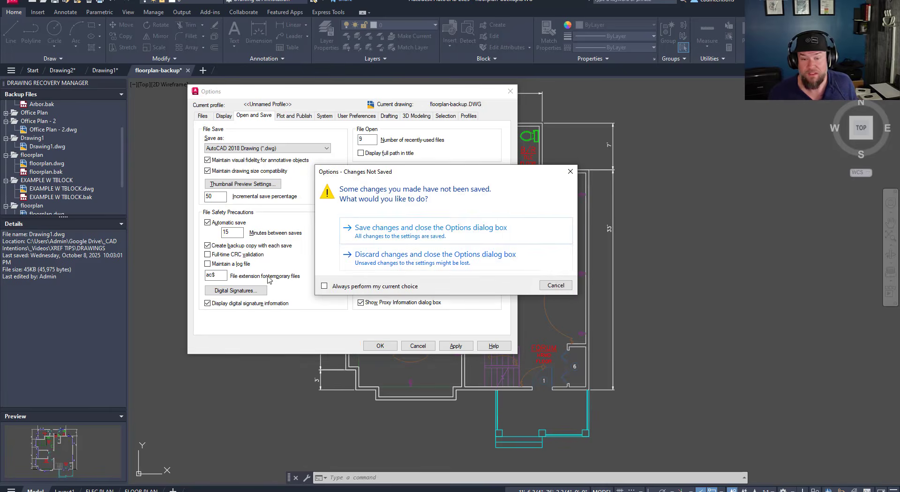
left_click(558, 287)
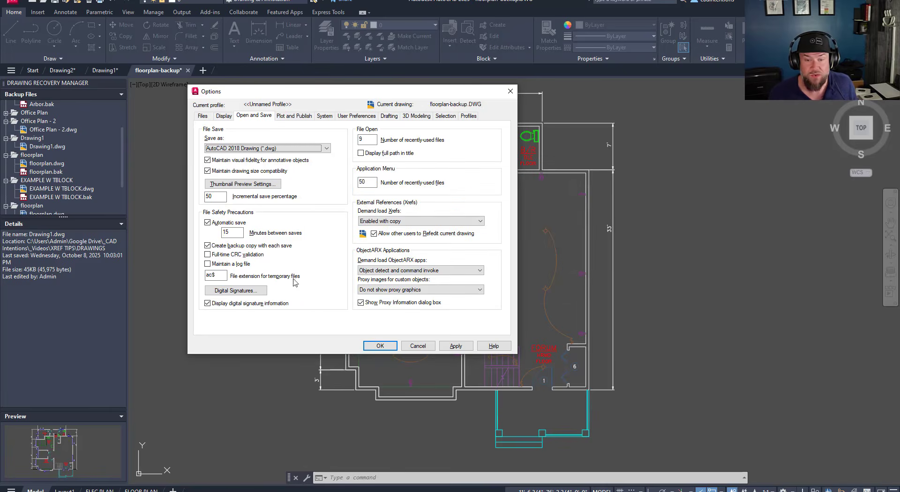
left_click_drag(207, 275, 229, 277)
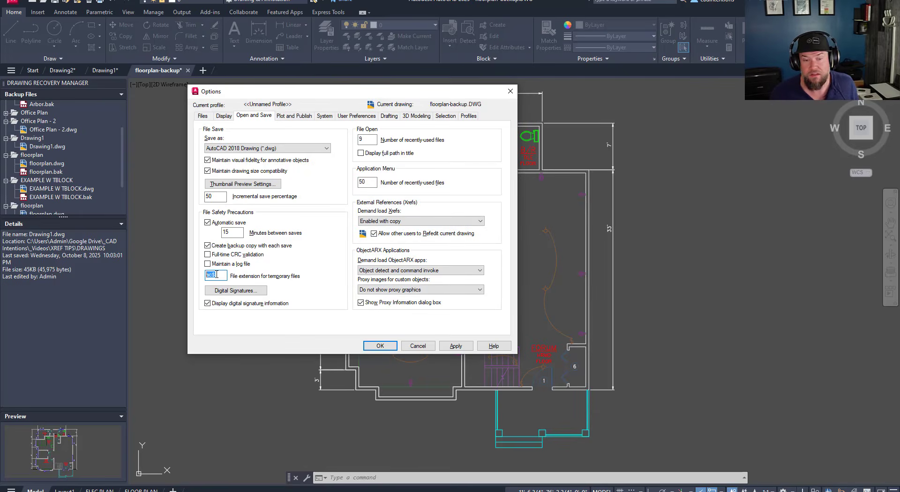
left_click(224, 275)
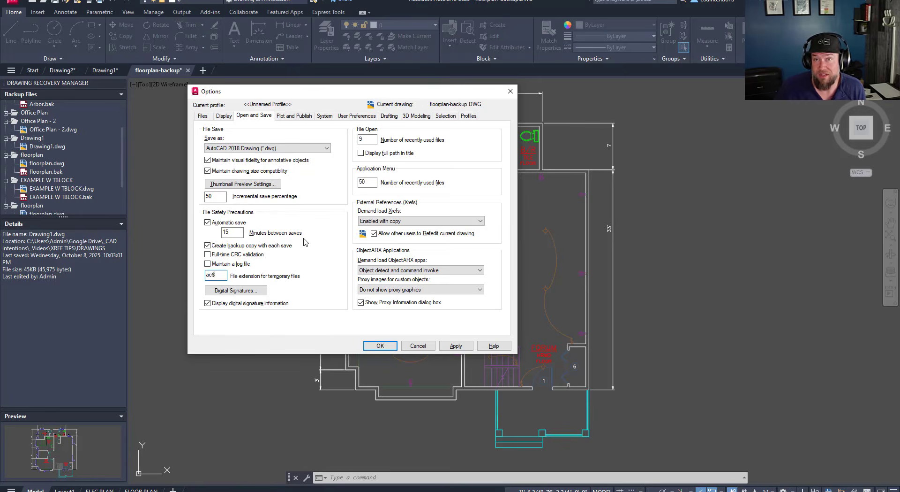
- Examine the Automatic Save File Location path in the Options dialog and close the dialog, discarding changes
left_click(202, 117)
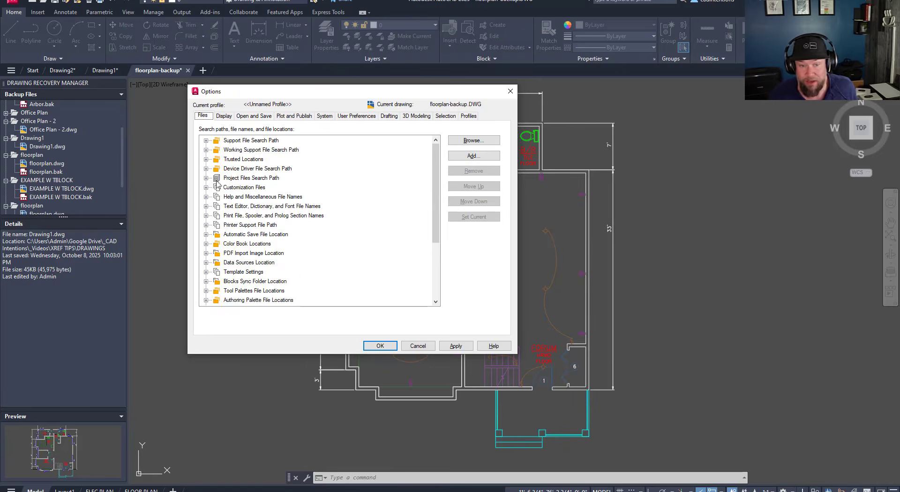
left_click(206, 234)
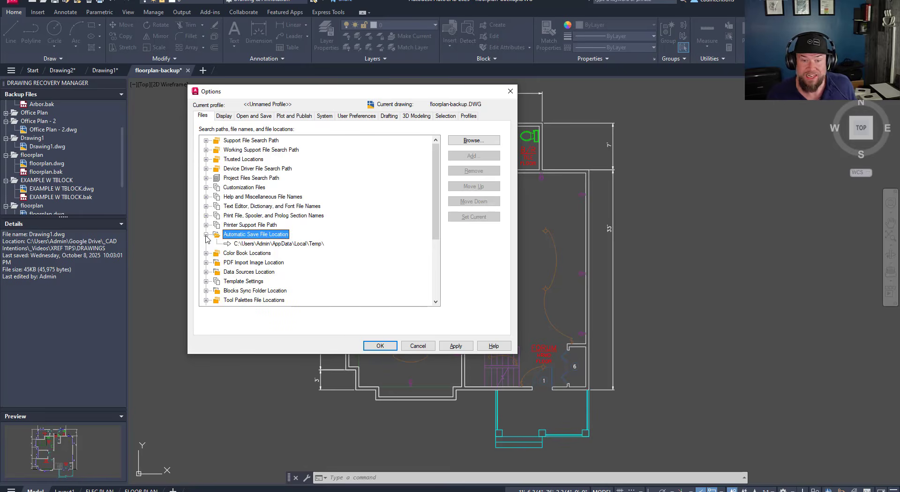
left_click(317, 247)
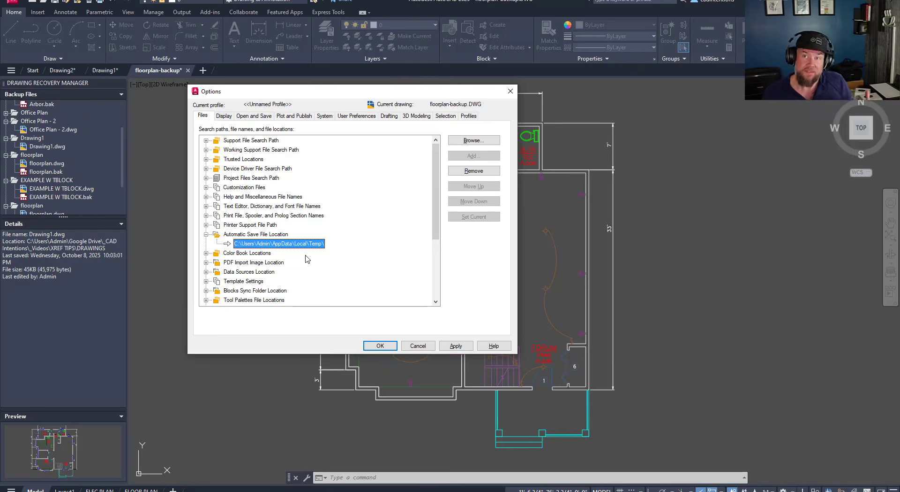
left_click(418, 346)
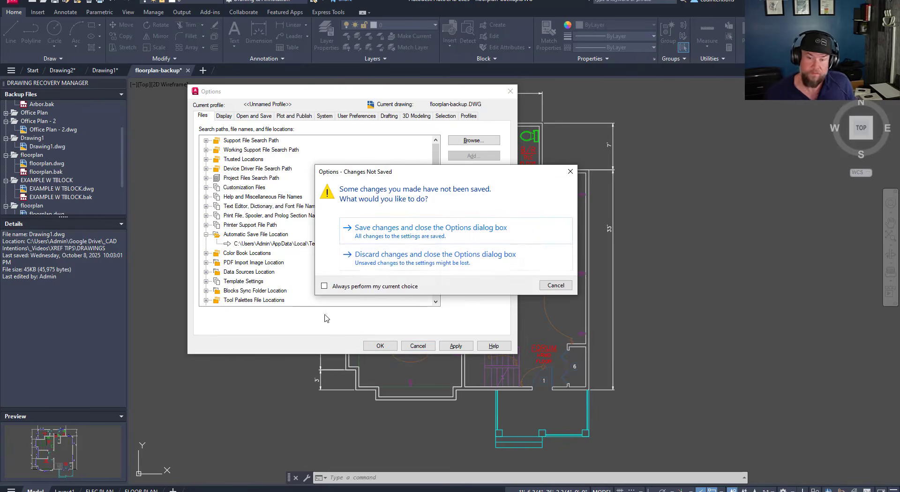
left_click(389, 262)
left_click(313, 272)
key("Escape")
key("Escape")
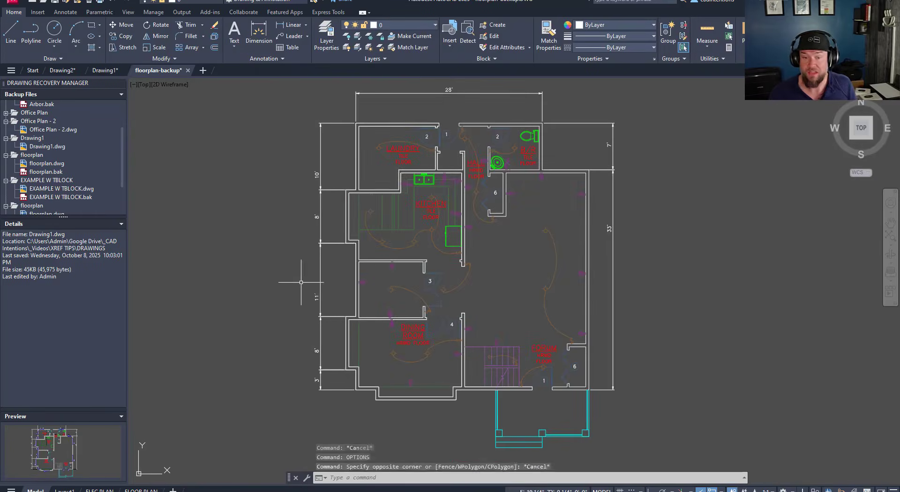
- Look through the backup files listed in the Drawing Recovery Manager
middle_click_drag(354, 266, 311, 259)
key("Escape")
key("Escape")
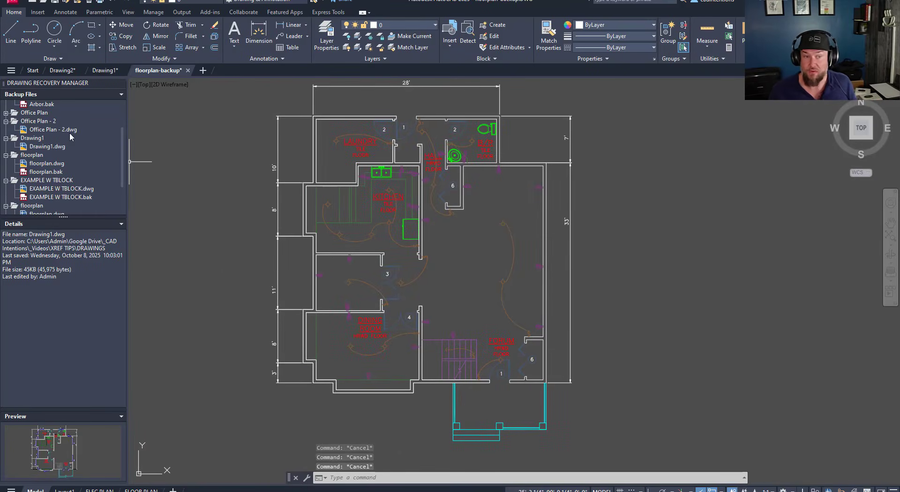
scroll(63, 164, "down", 2)
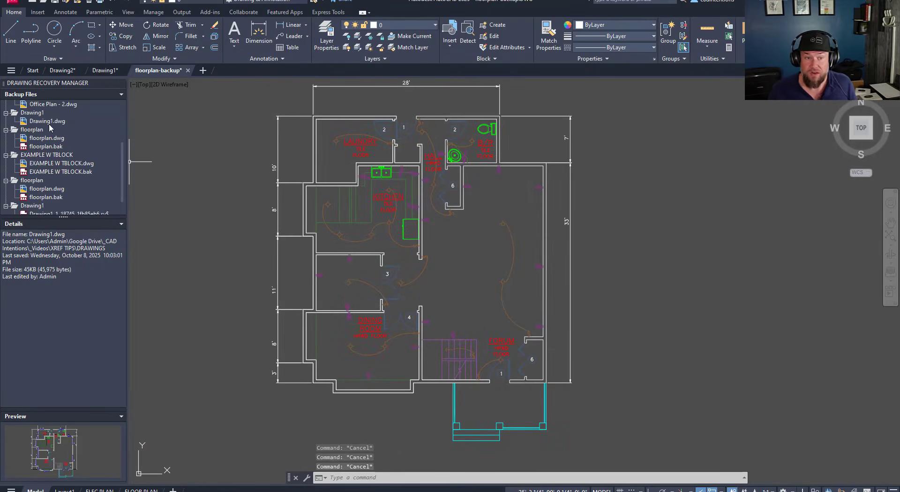
scroll(61, 184, "up", 5)
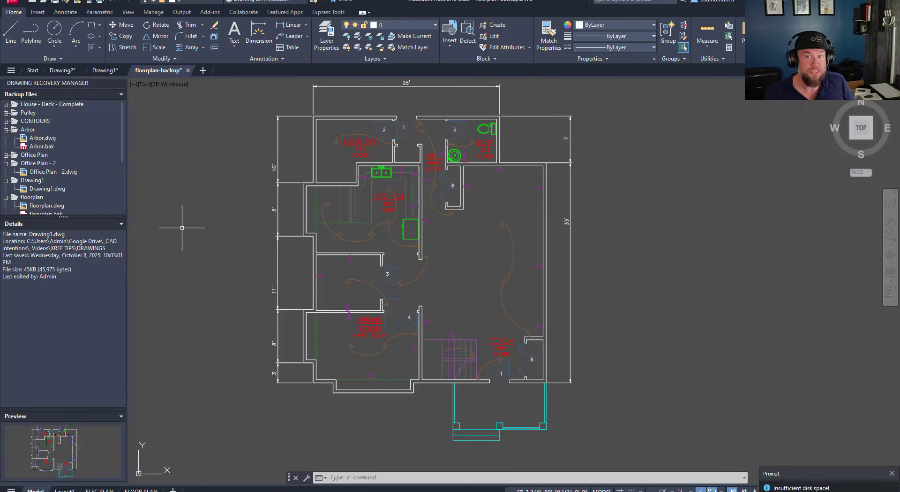
key("Escape")
key("Escape")
key("Escape")
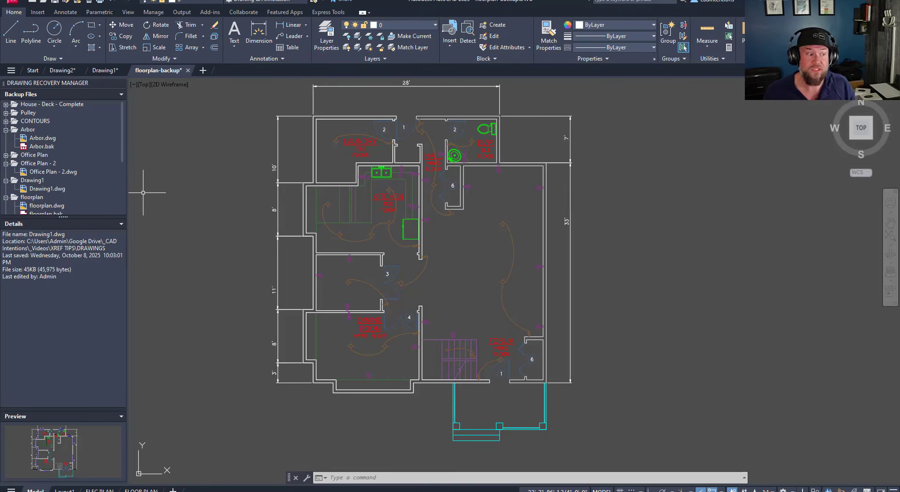
key("Escape")
key("Escape")
key("Escape")
left_click(202, 196)
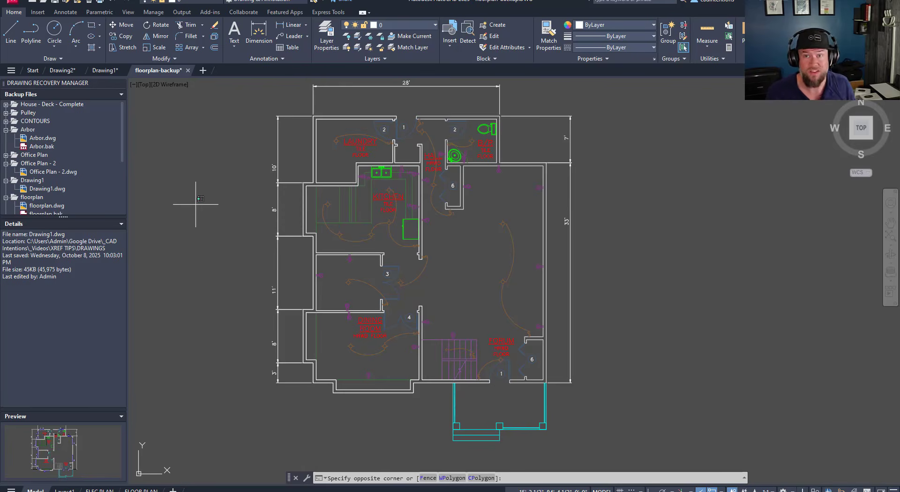
type("audit")
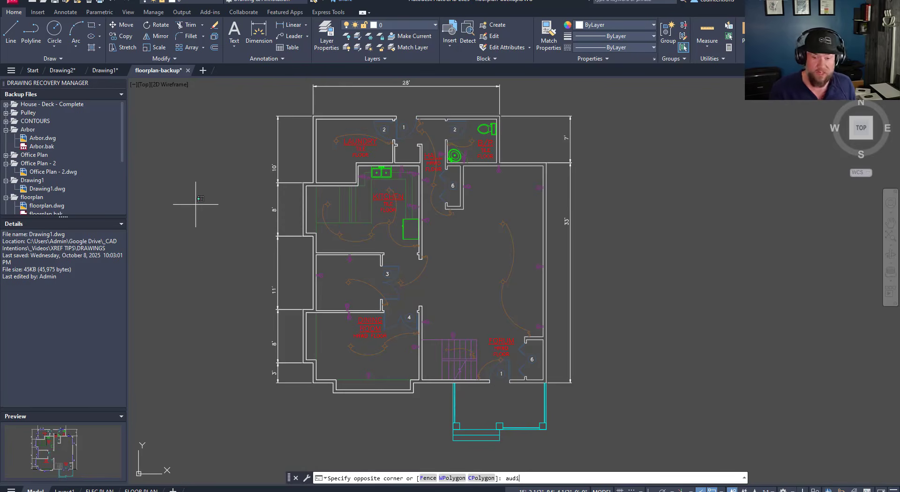
key("Escape")
key("Escape")
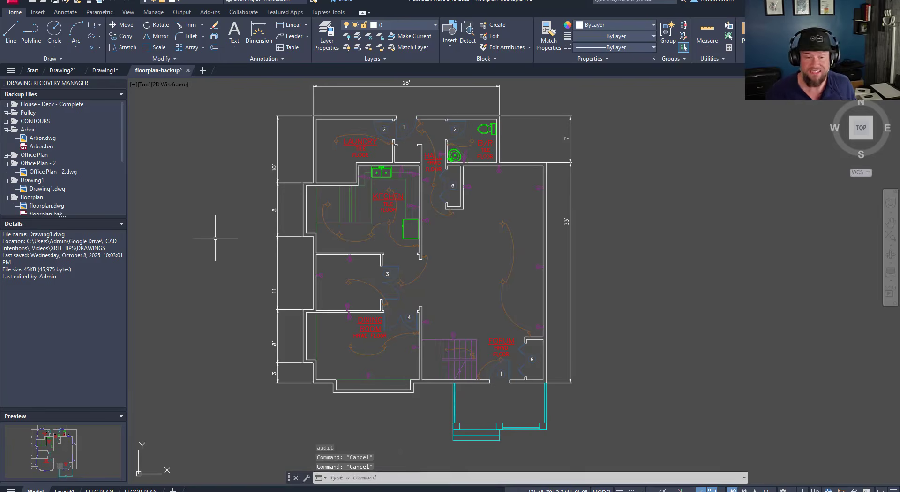
- Run AUDIT on the floorplan-backup drawing with fixing of any detected errors set to Yes
type("audit")
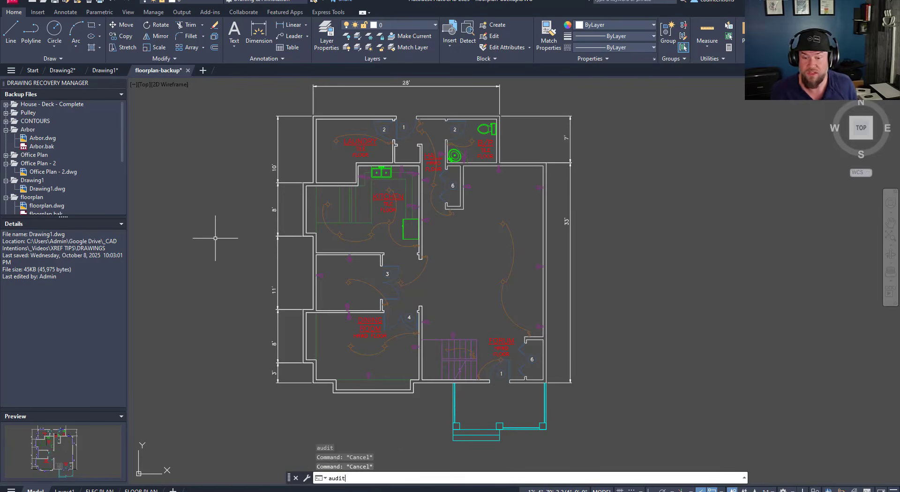
key("Return")
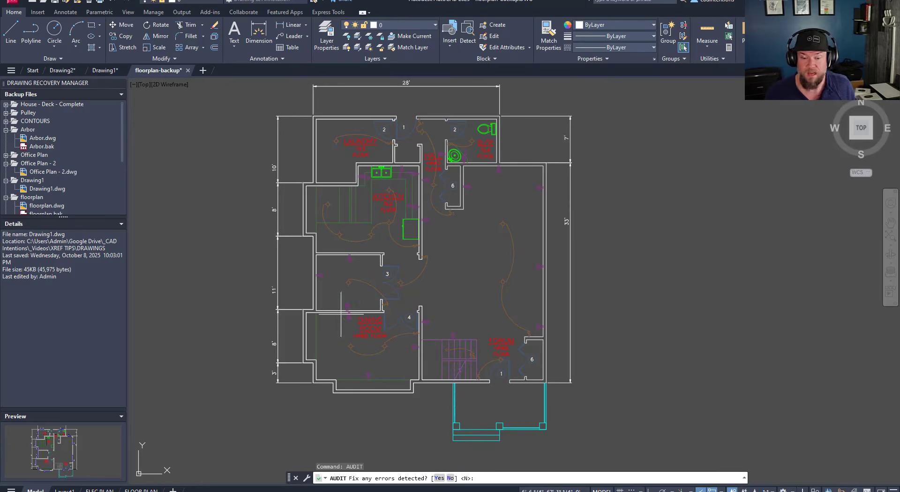
left_click(439, 477)
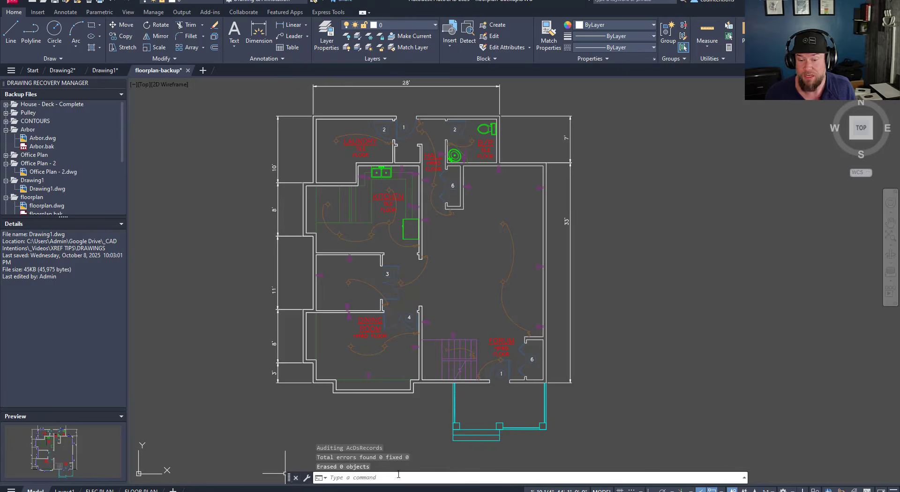
middle_click_drag(434, 335, 431, 324)
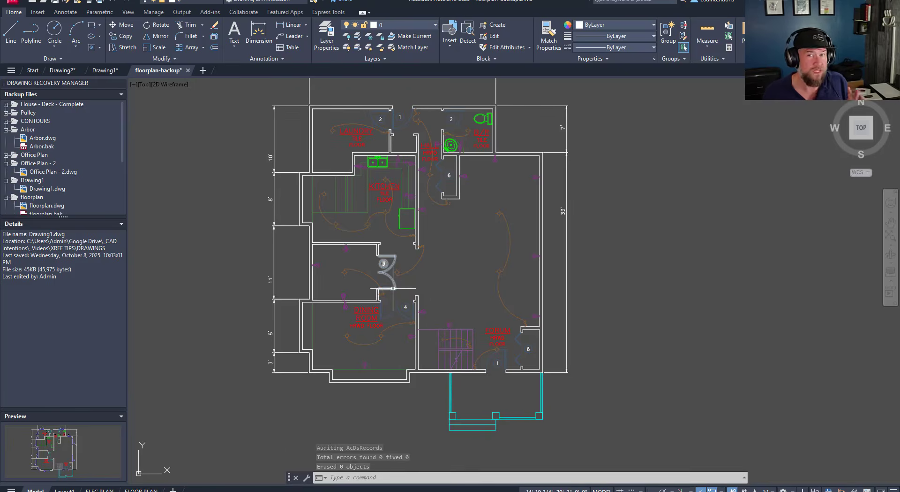
left_click(235, 270)
key("Escape")
key("Escape")
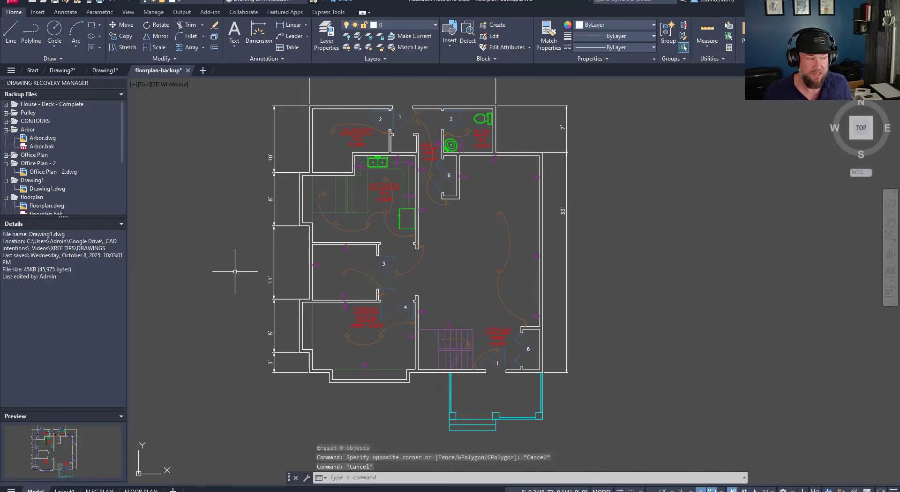
key("Escape")
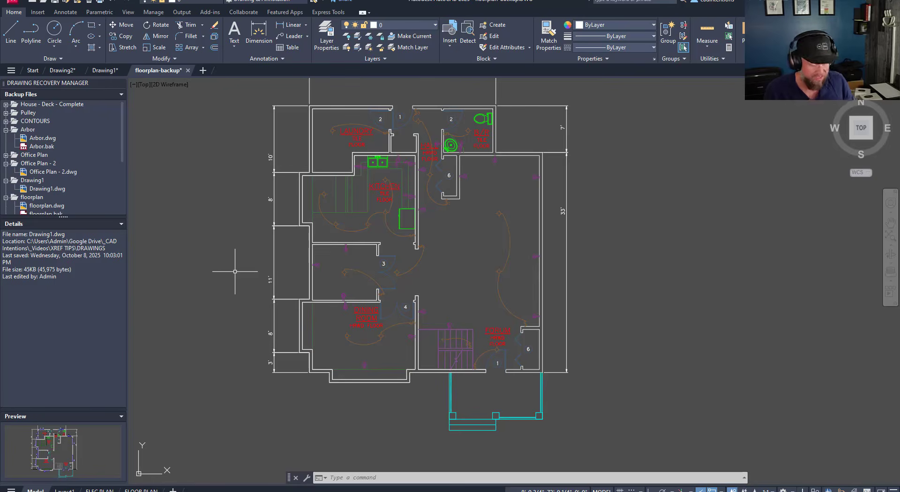
type("PURGE")
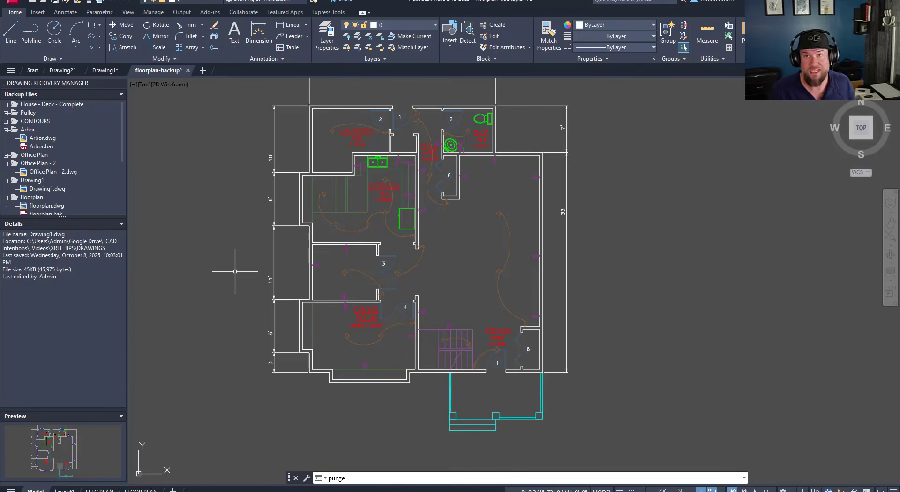
key("Escape")
key("Escape")
key("Escape")
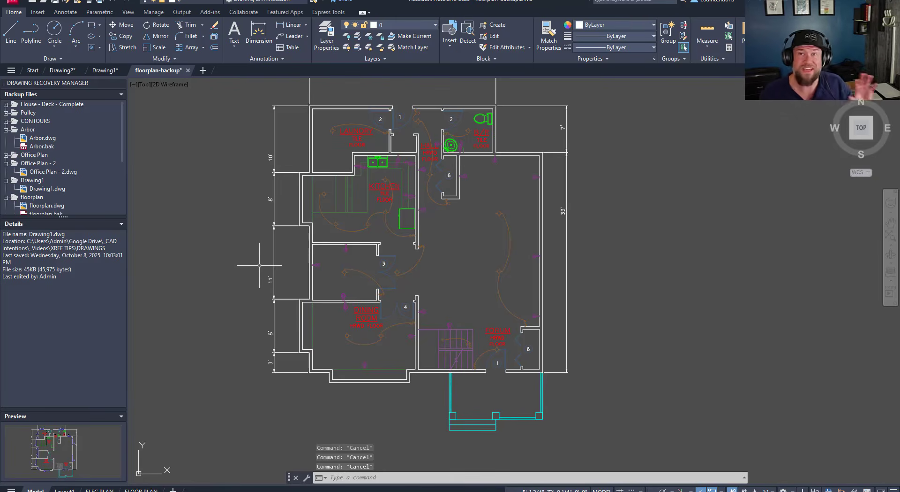
left_click(236, 258)
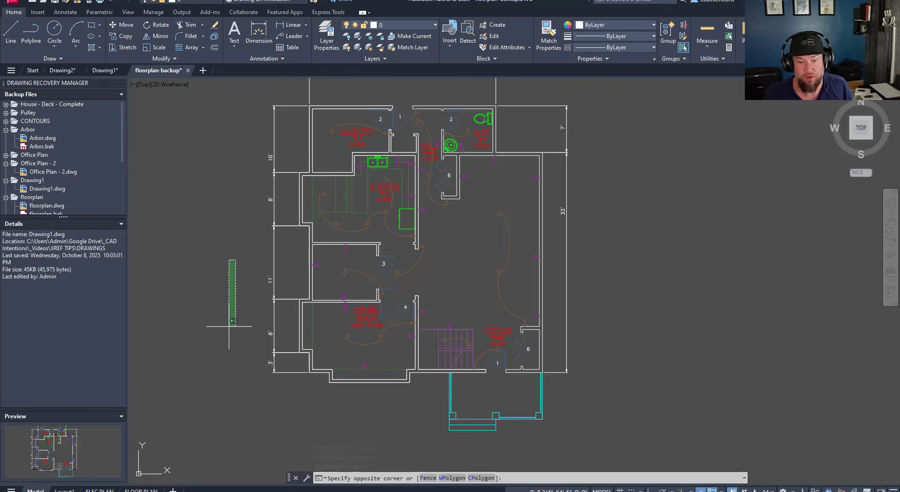
left_click(229, 325)
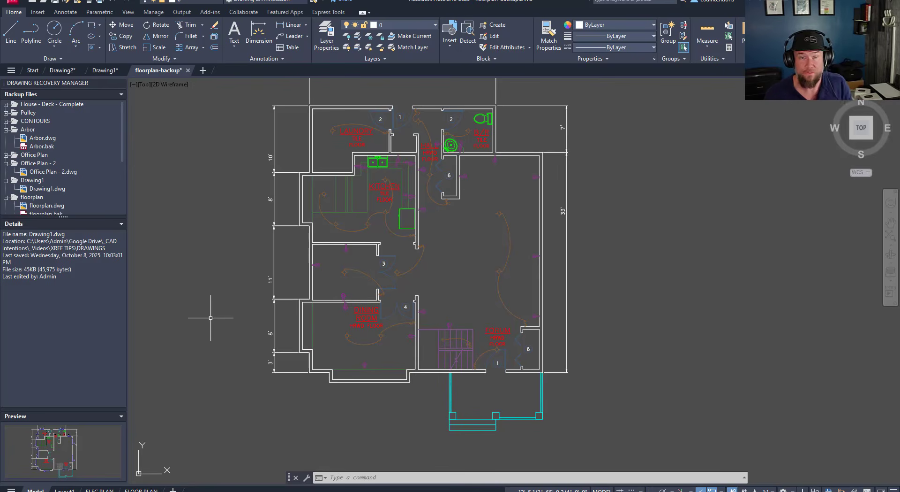
type("OVERKIL")
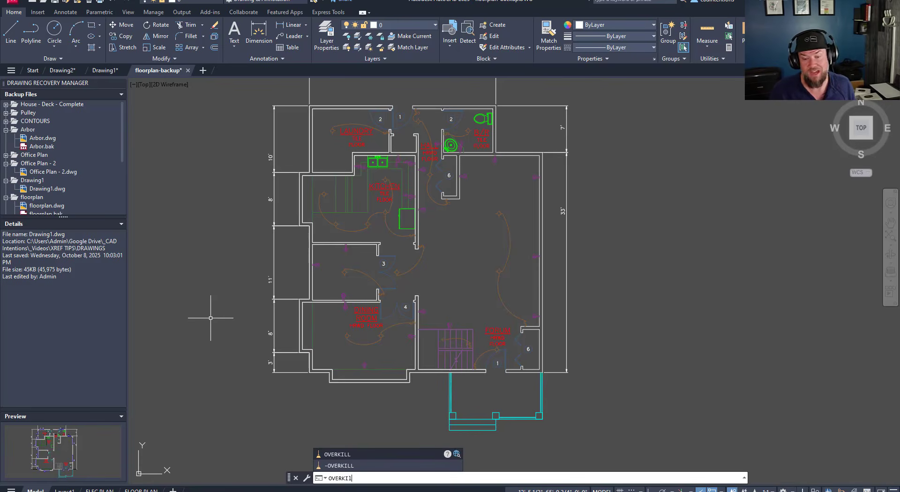
key("Return")
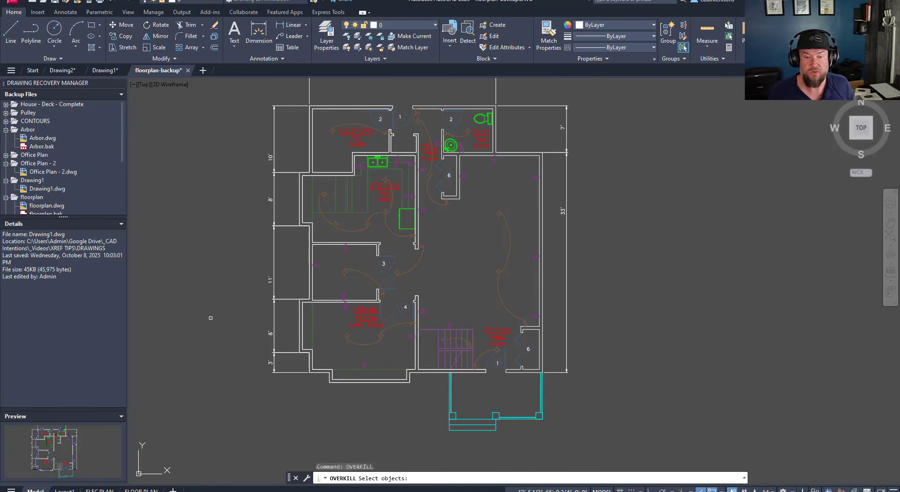
key("Escape")
key("Escape")
key("Escape")
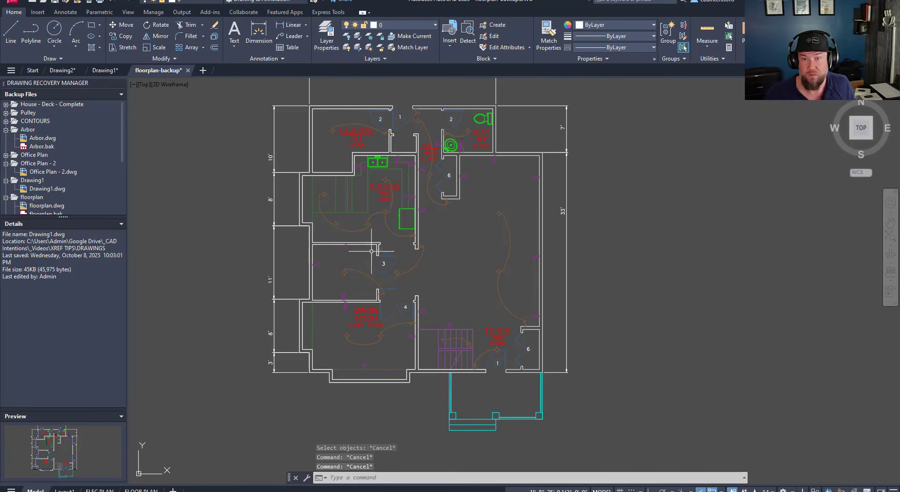
middle_click_drag(372, 251, 341, 272)
key("Escape")
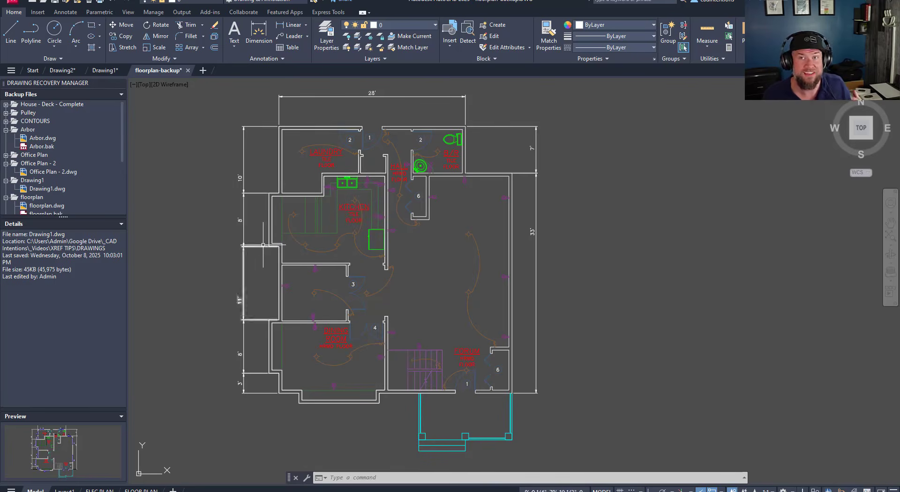
left_click(212, 259)
key("Escape")
key("Escape")
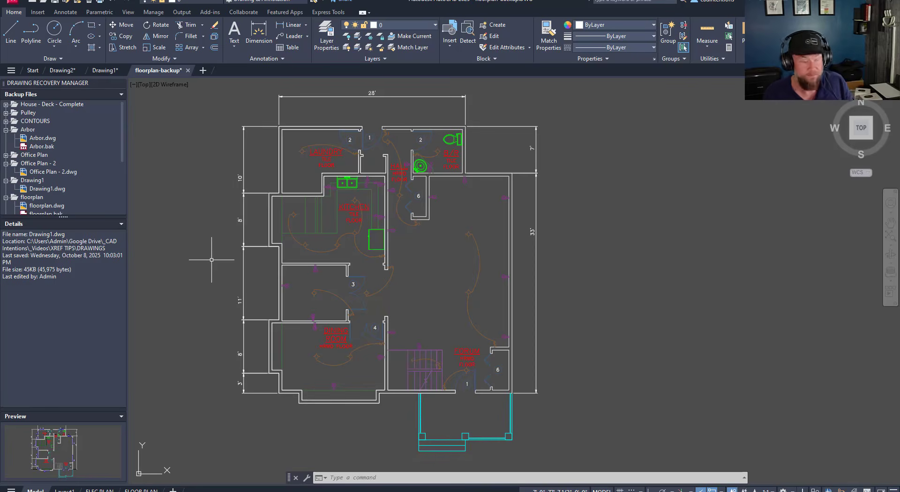
- Start RECOVER to view the drawing files that can be chosen for recovery, and leave the file selection without opening one
type("RECOVER")
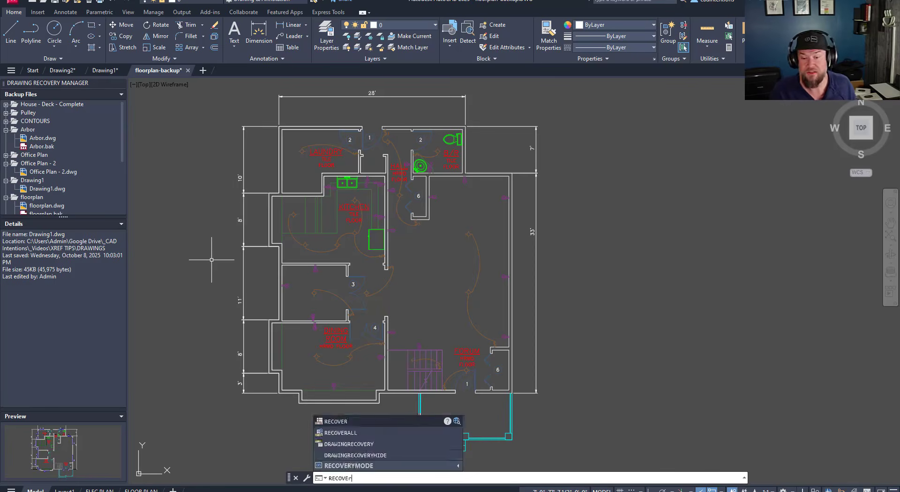
key("Return")
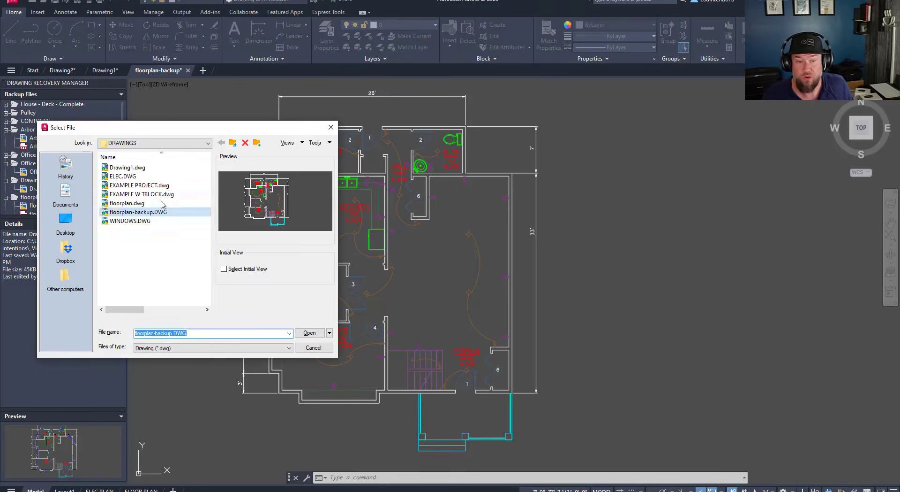
key("Escape")
key("Escape")
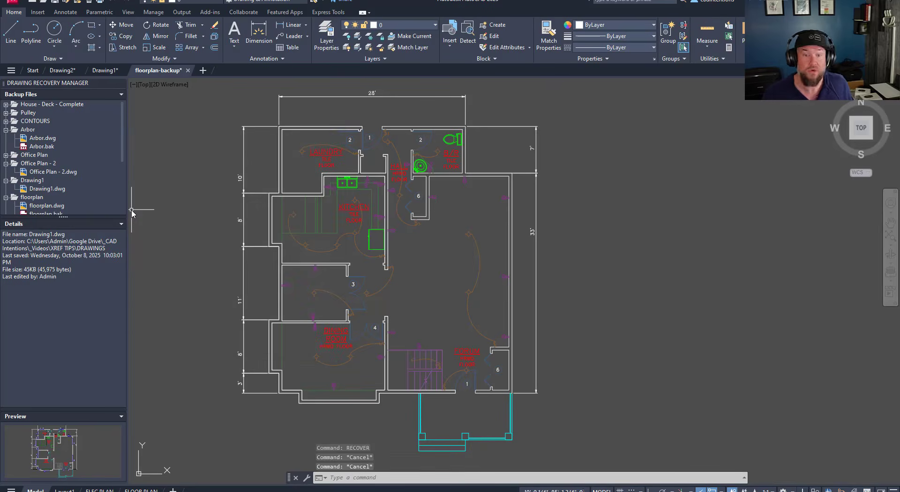